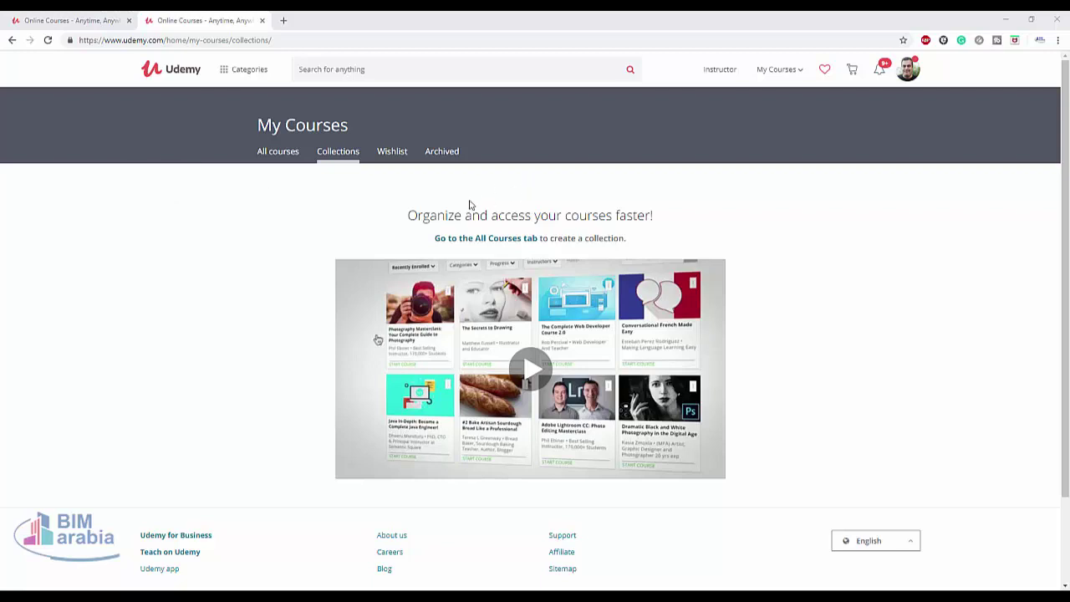
Step: Start a new course from the instructor area and choose Course as its type
{"action": "mouse_move", "coordinate": [908, 70]}
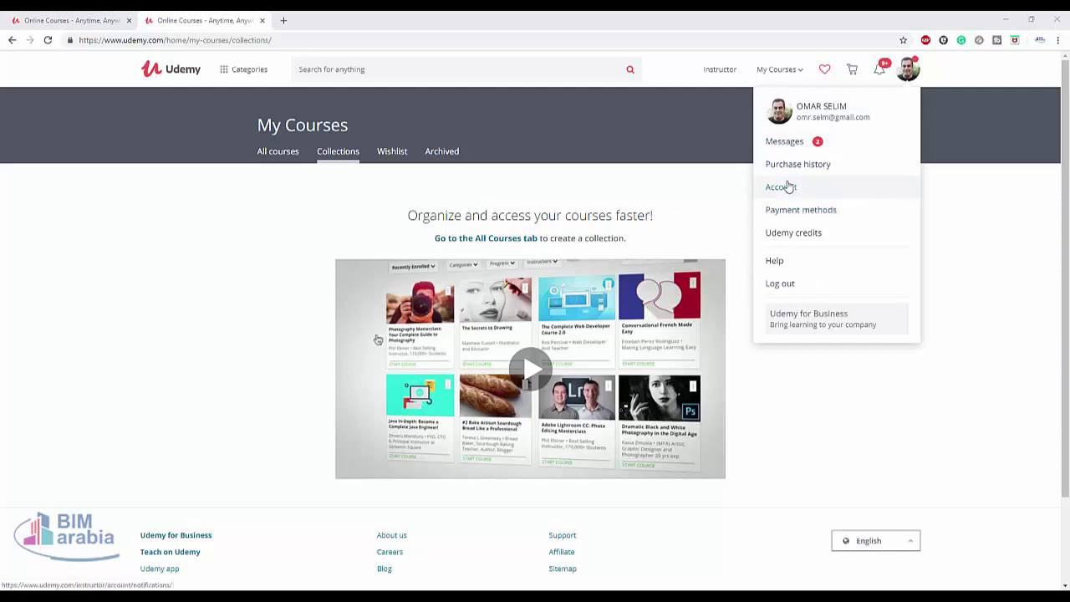
{"action": "left_click", "coordinate": [727, 72]}
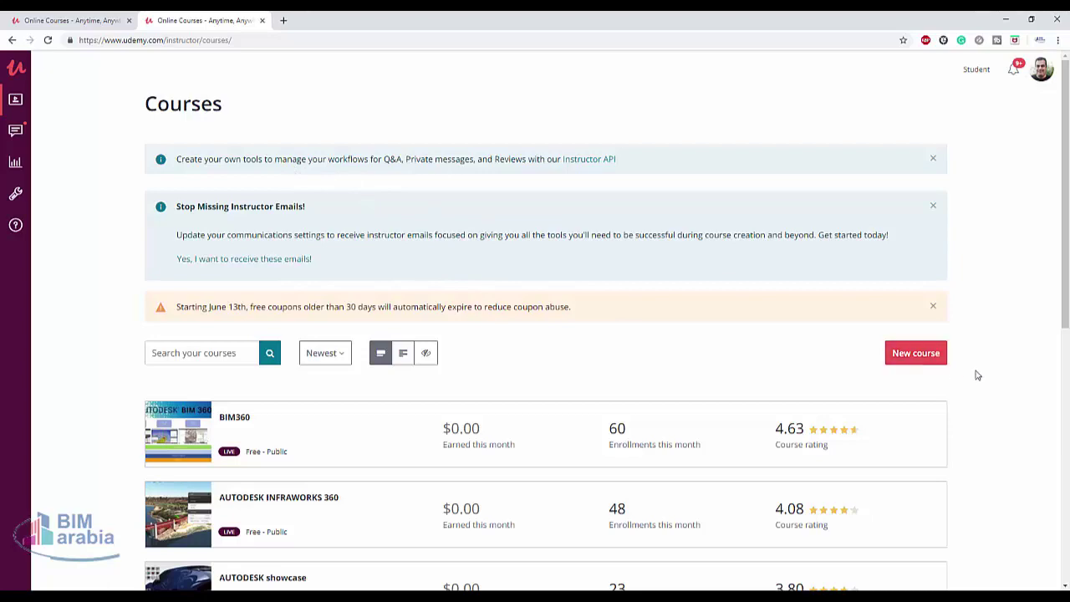
{"action": "scroll", "coordinate": [1020, 382], "scroll_direction": "down", "scroll_amount": 4}
{"action": "scroll", "coordinate": [1021, 383], "scroll_direction": "up", "scroll_amount": 4}
{"action": "left_click", "coordinate": [926, 365]}
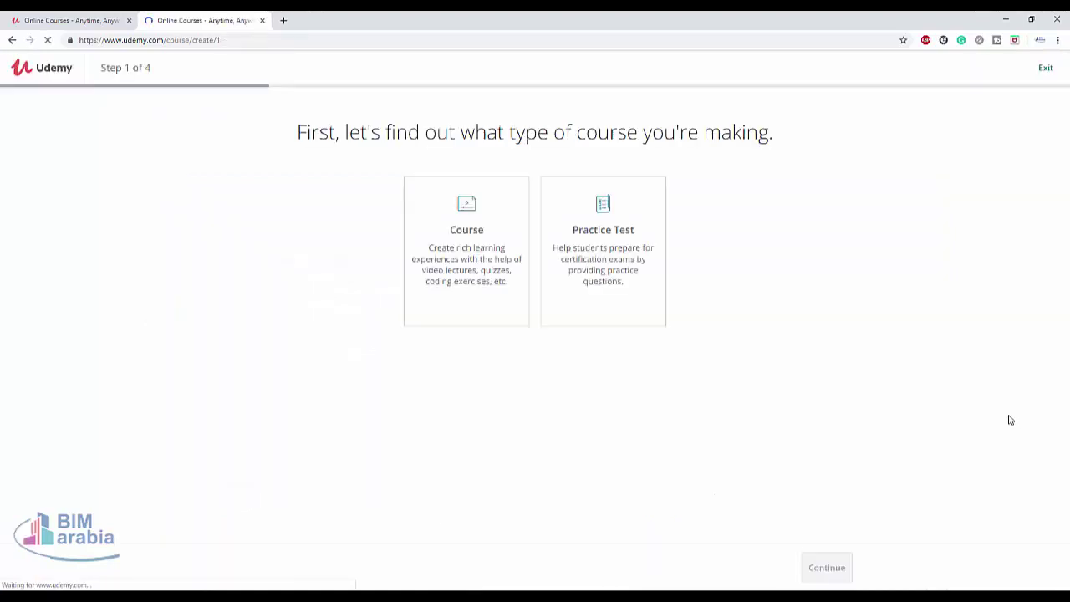
{"action": "left_click", "coordinate": [498, 257]}
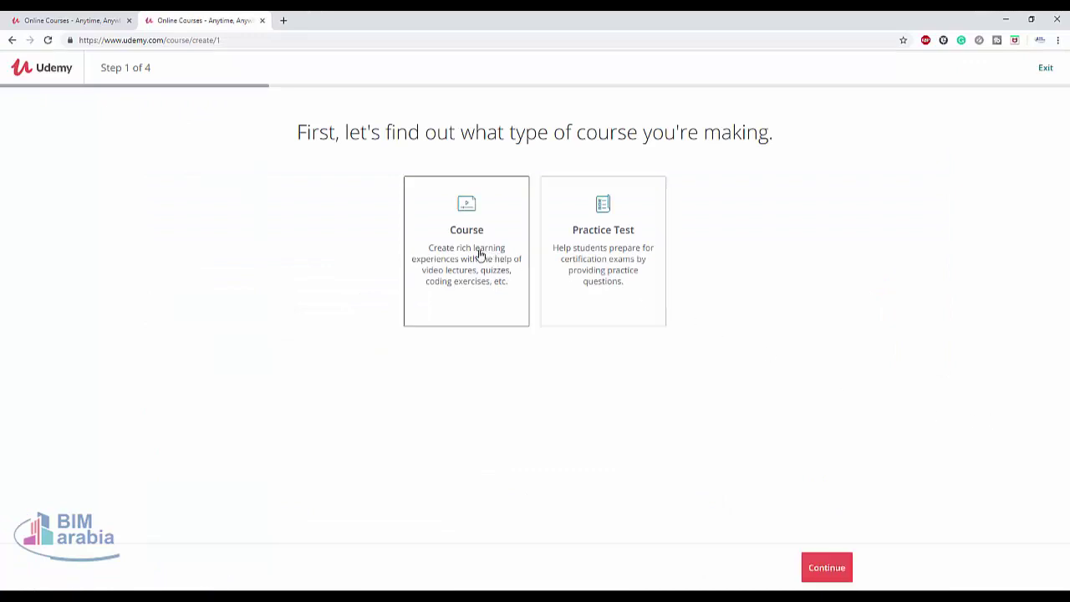
{"action": "left_click", "coordinate": [831, 568]}
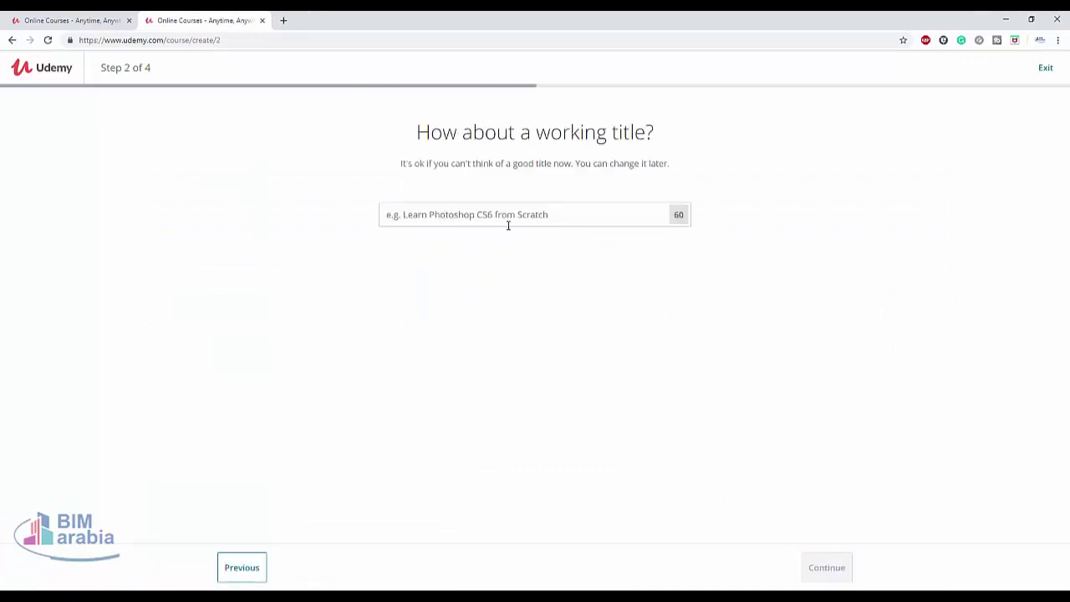
Step: Give the course the working title "learn how to make mahshe" and continue to the category question
{"action": "left_click", "coordinate": [510, 220]}
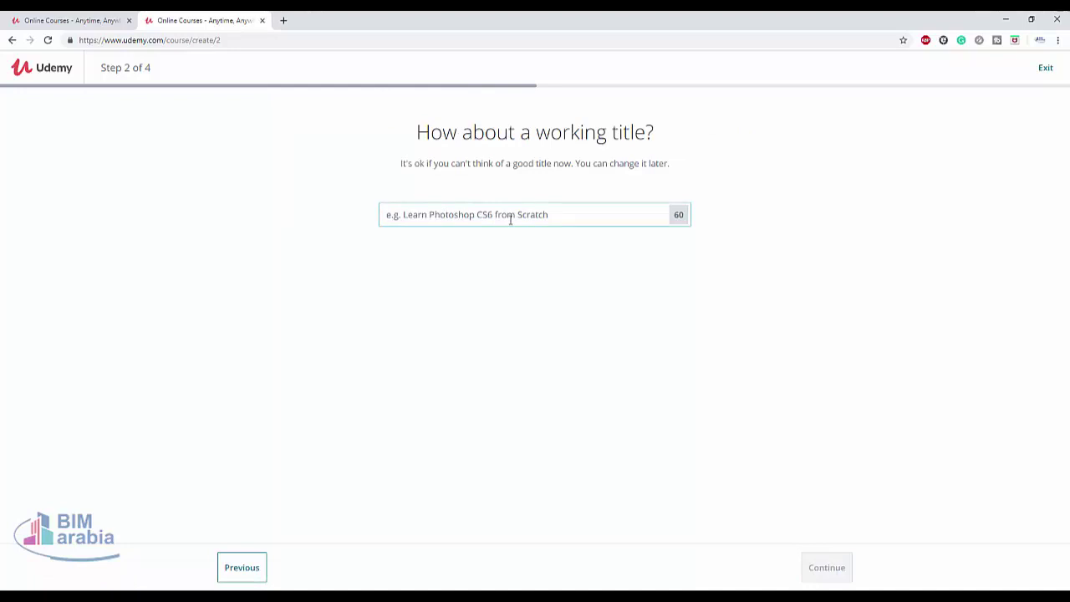
{"action": "type", "text": "learn h"}
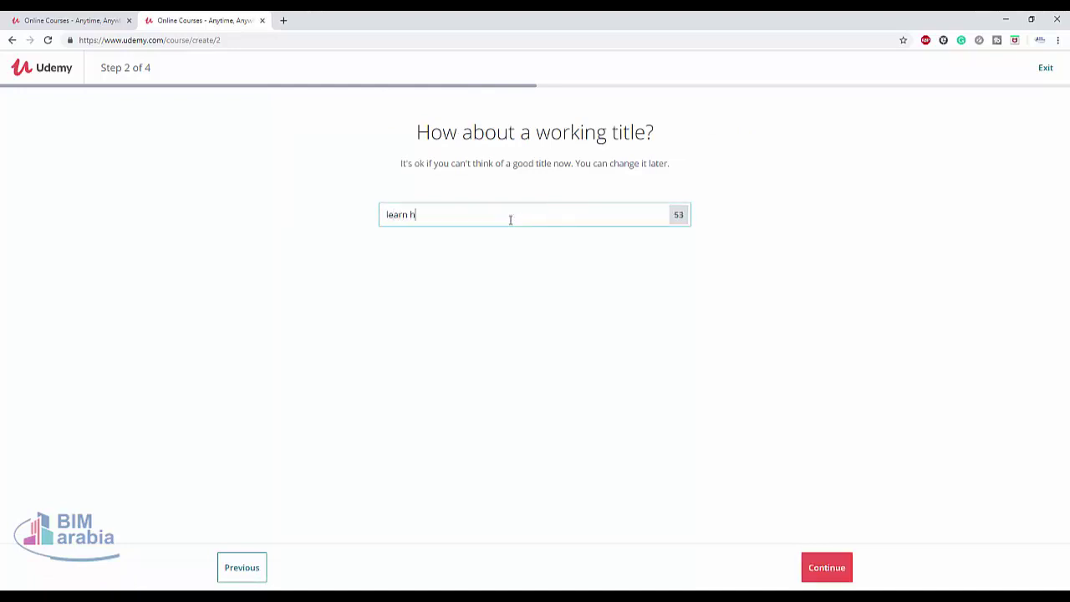
{"action": "type", "text": "ow to make mahshe"}
{"action": "left_click", "coordinate": [820, 572]}
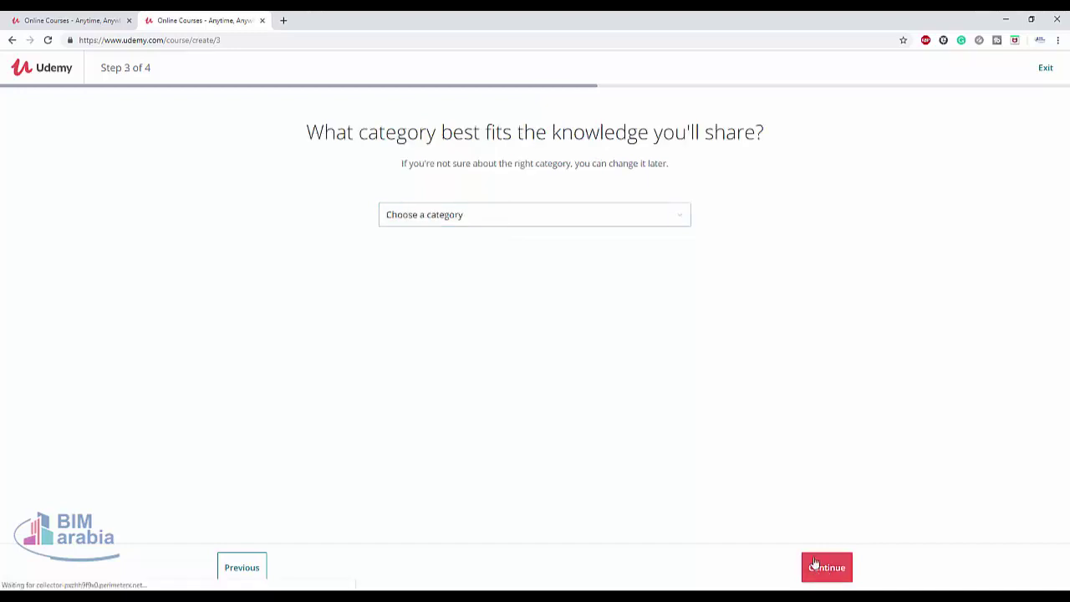
Step: Set the category to Health & Fitness and create the course with a weekly time commitment of 2-4 hours
{"action": "left_click", "coordinate": [483, 220]}
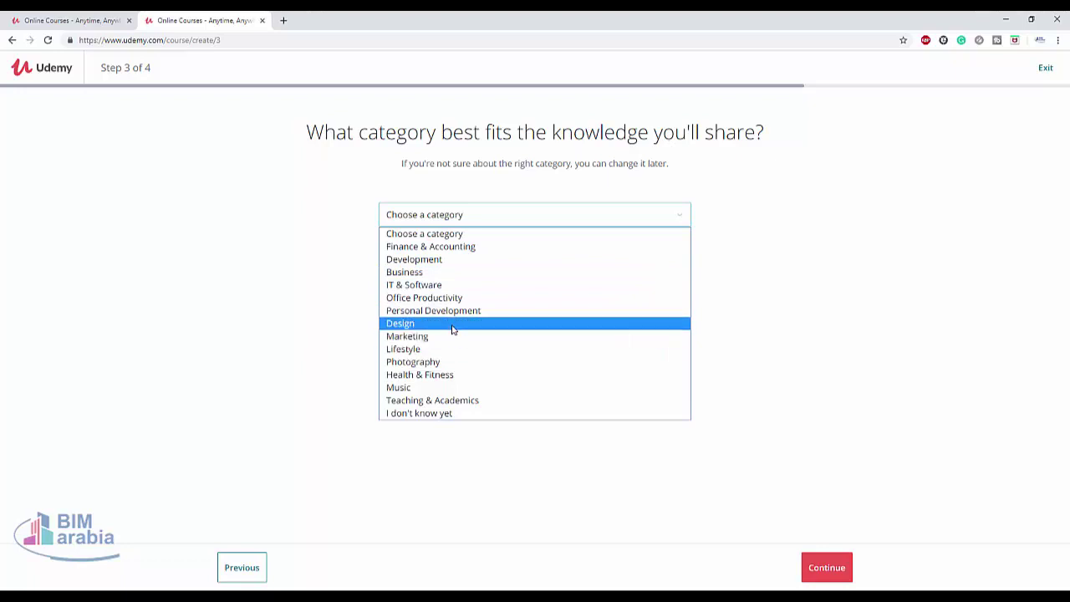
{"action": "left_click", "coordinate": [449, 375]}
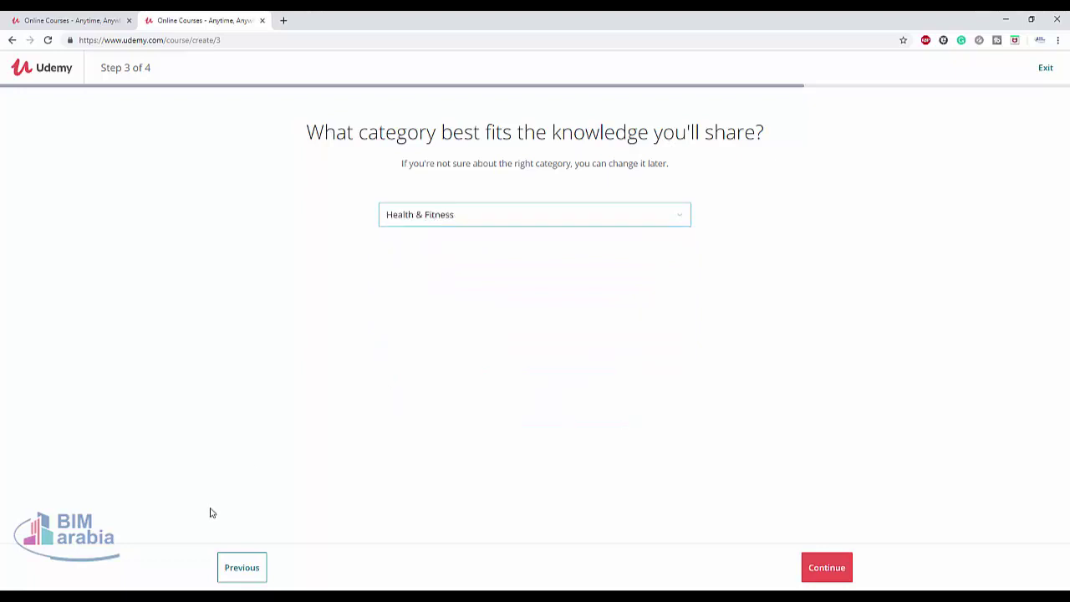
{"action": "left_click", "coordinate": [819, 573]}
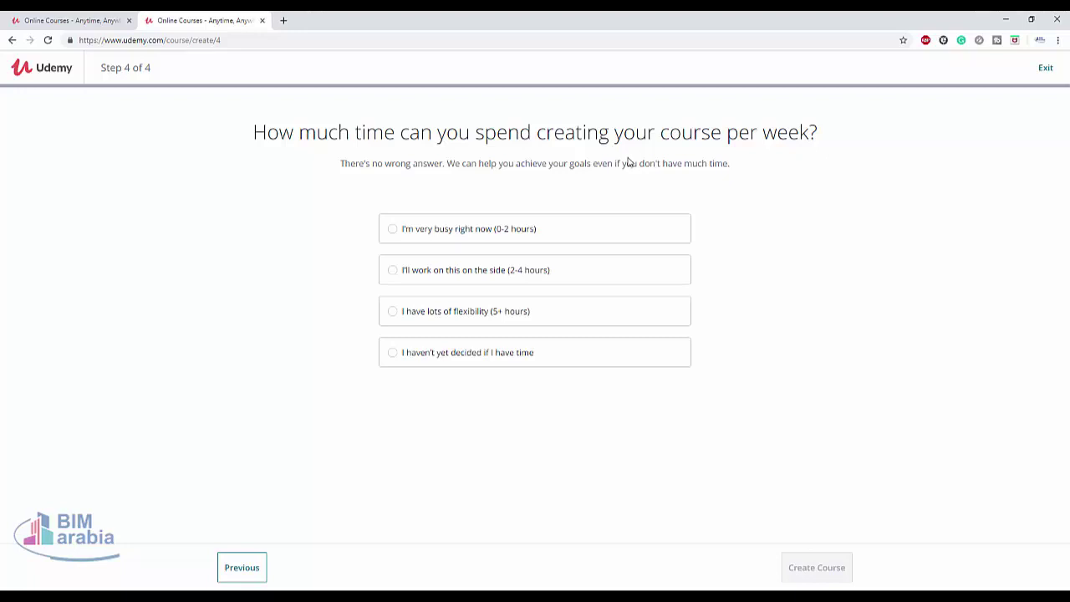
{"action": "left_click", "coordinate": [510, 270]}
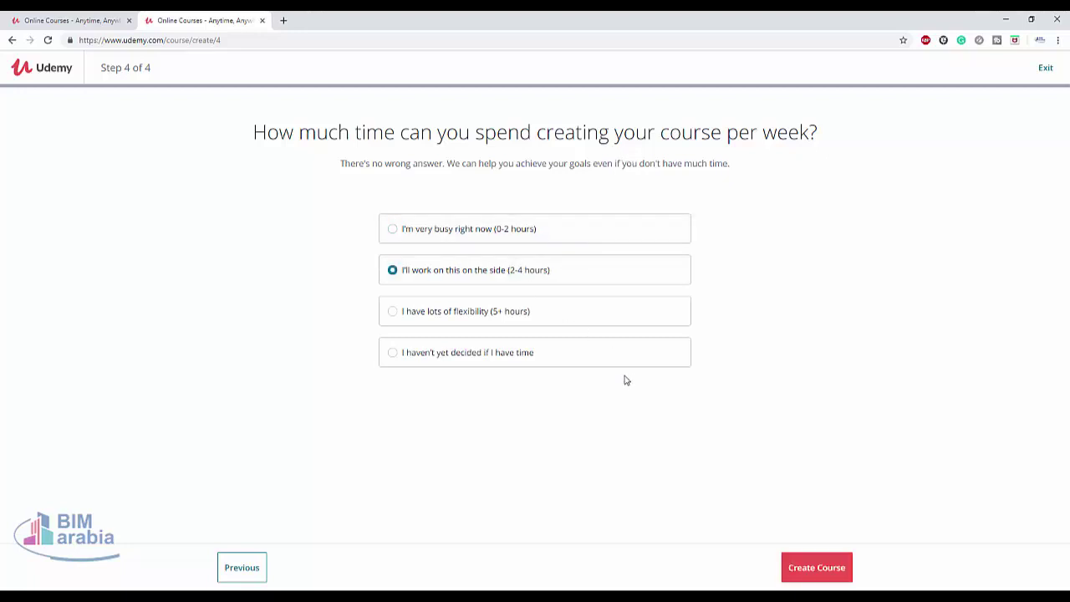
{"action": "left_click", "coordinate": [788, 573]}
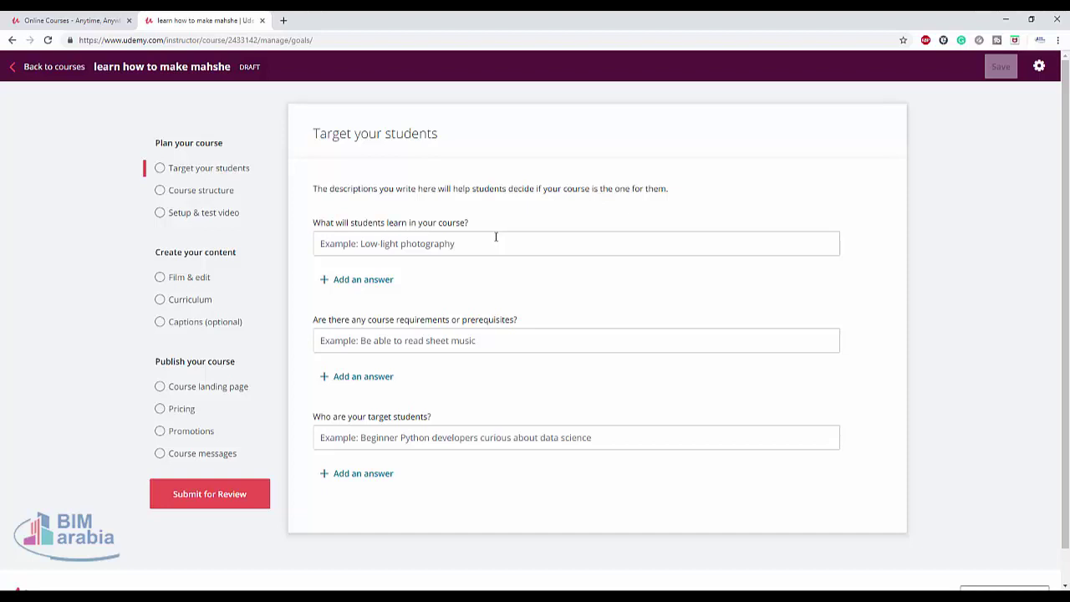
Step: Enter "طريقة عمل محشي ريجيم" as what students will learn in the course and save the target-student details
{"action": "left_click", "coordinate": [461, 243]}
{"action": "type", "text": "طريقة عم"}
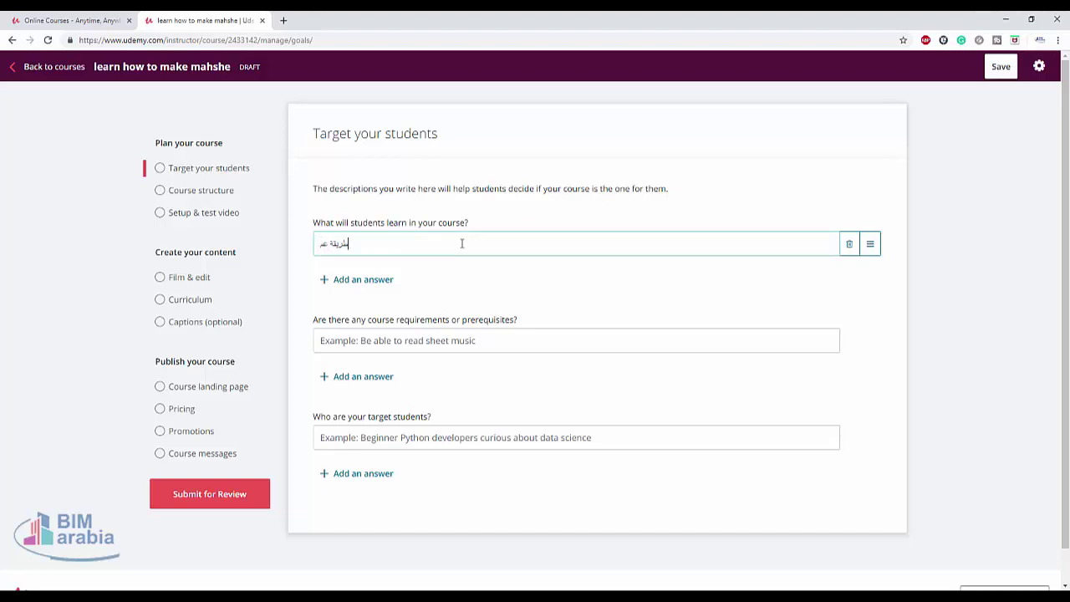
{"action": "type", "text": "ل محشي ريجيم"}
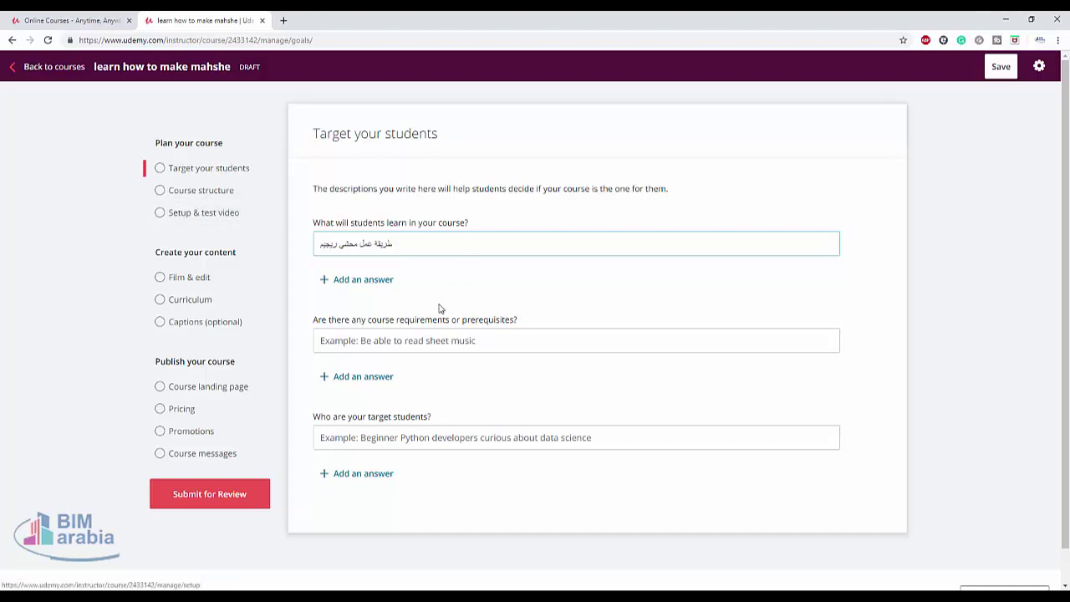
{"action": "left_click", "coordinate": [257, 197]}
{"action": "left_click", "coordinate": [631, 103]}
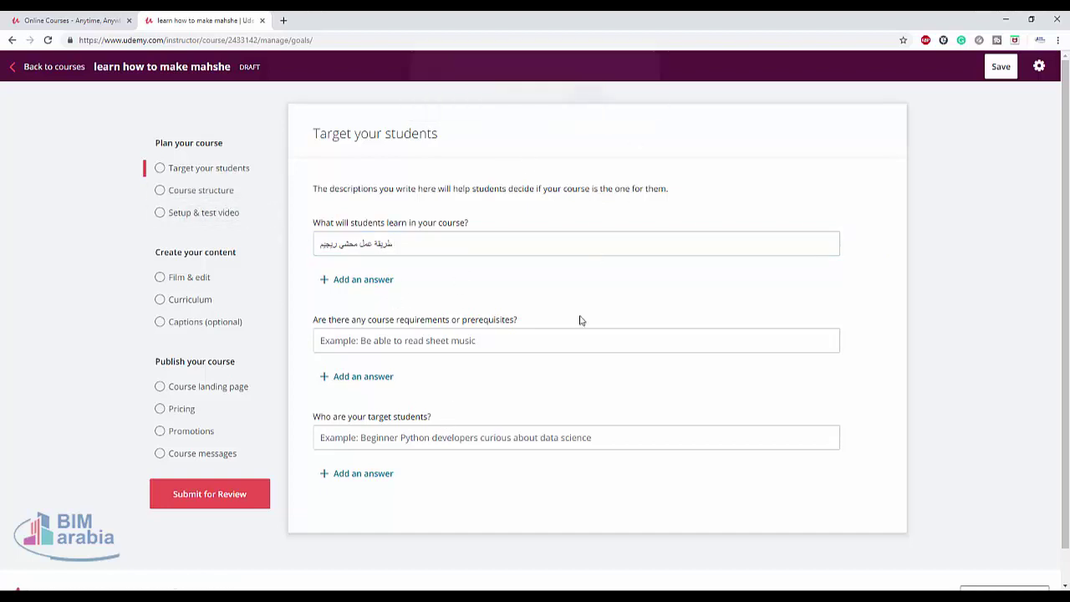
{"action": "scroll", "coordinate": [357, 435], "scroll_direction": "down", "scroll_amount": 2}
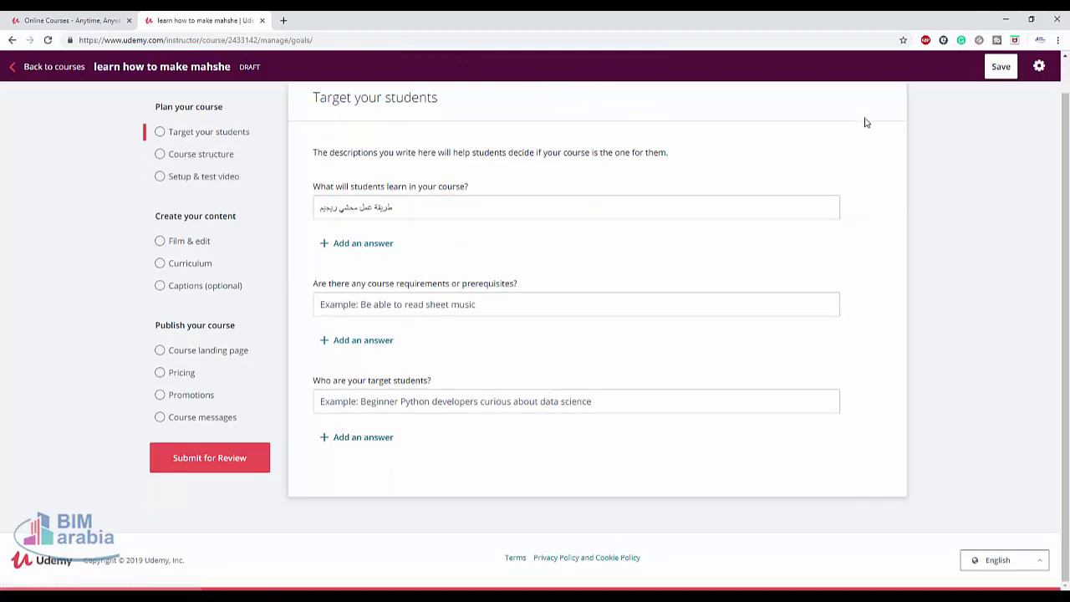
{"action": "left_click", "coordinate": [1001, 67]}
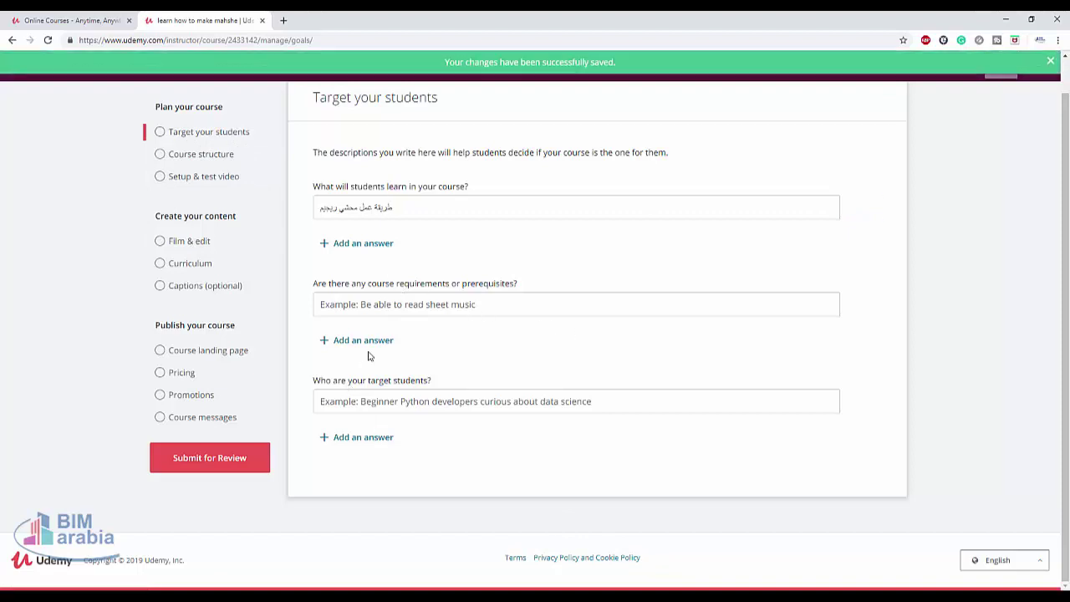
Step: Review the guidance pages for course structure, setup and test video, and filming and editing
{"action": "scroll", "coordinate": [377, 335], "scroll_direction": "up", "scroll_amount": 1}
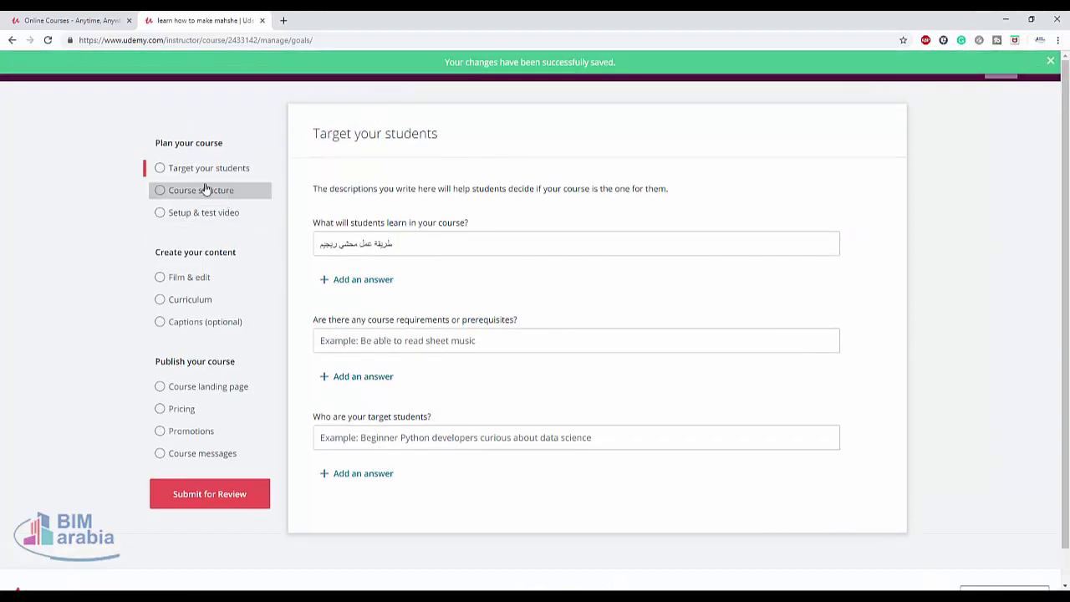
{"action": "left_click", "coordinate": [171, 195]}
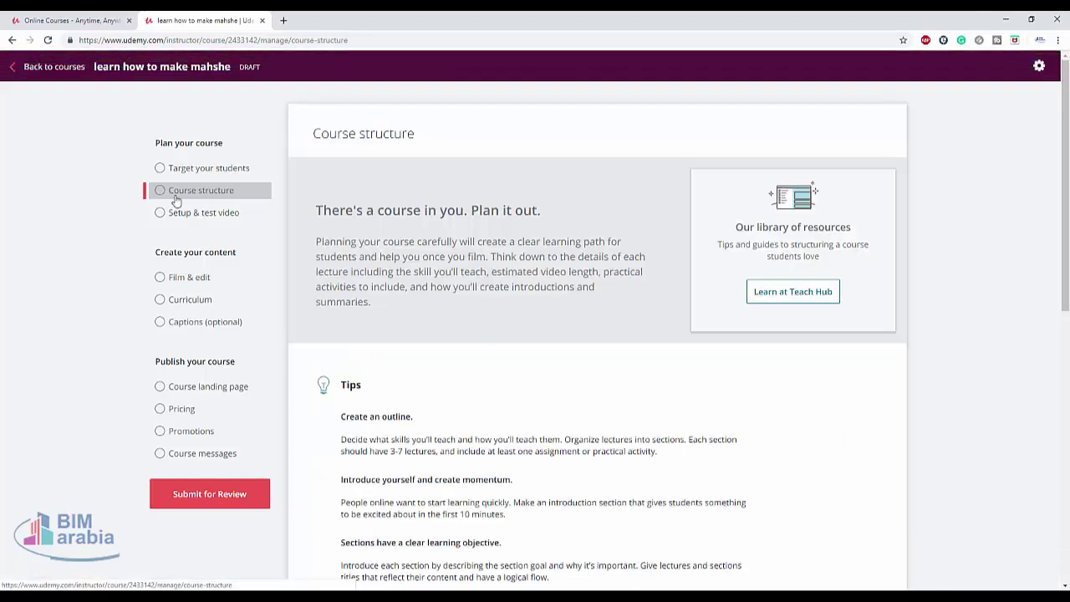
{"action": "scroll", "coordinate": [476, 331], "scroll_direction": "down", "scroll_amount": 7}
{"action": "scroll", "coordinate": [476, 329], "scroll_direction": "up", "scroll_amount": 8}
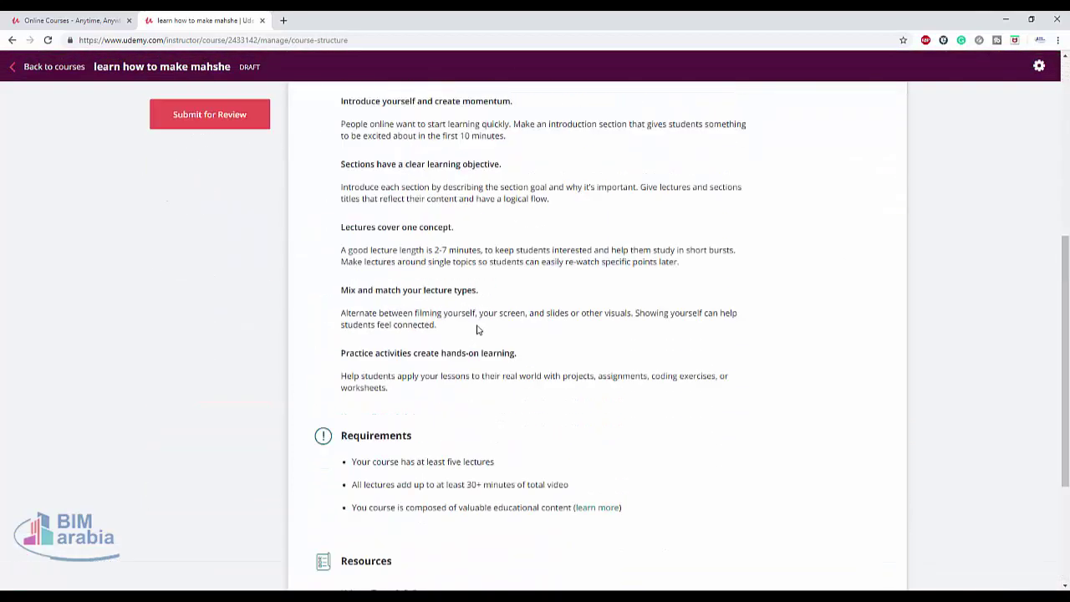
{"action": "left_click", "coordinate": [199, 214]}
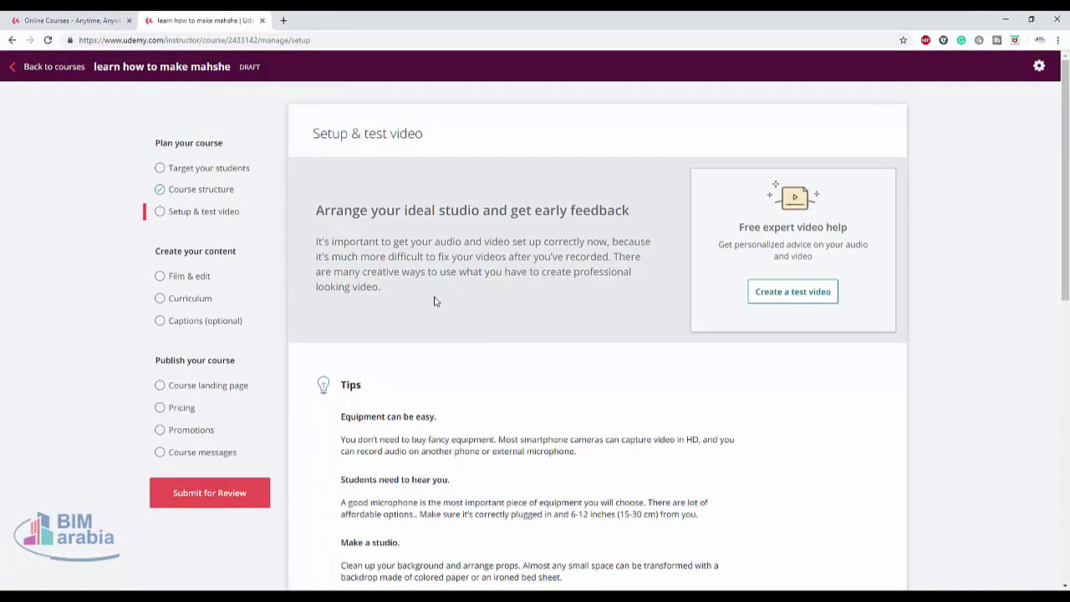
{"action": "left_click", "coordinate": [255, 287]}
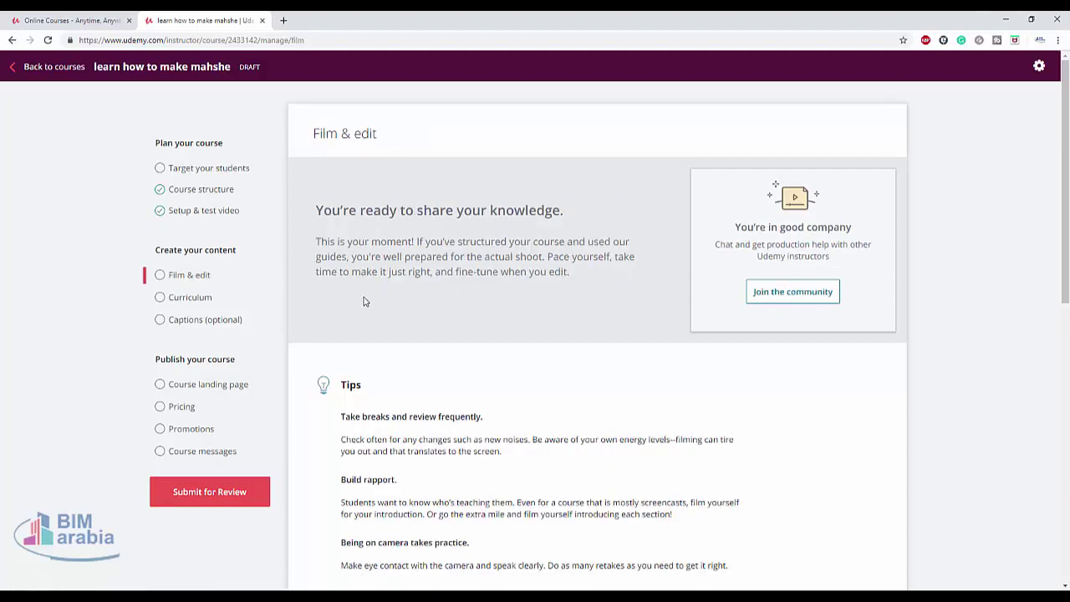
{"action": "scroll", "coordinate": [362, 298], "scroll_direction": "down", "scroll_amount": 5}
{"action": "scroll", "coordinate": [242, 303], "scroll_direction": "up", "scroll_amount": 5}
Step: Upload LODmanager revit.mp4 as the video content of the Introduction lecture in the curriculum
{"action": "left_click", "coordinate": [171, 299]}
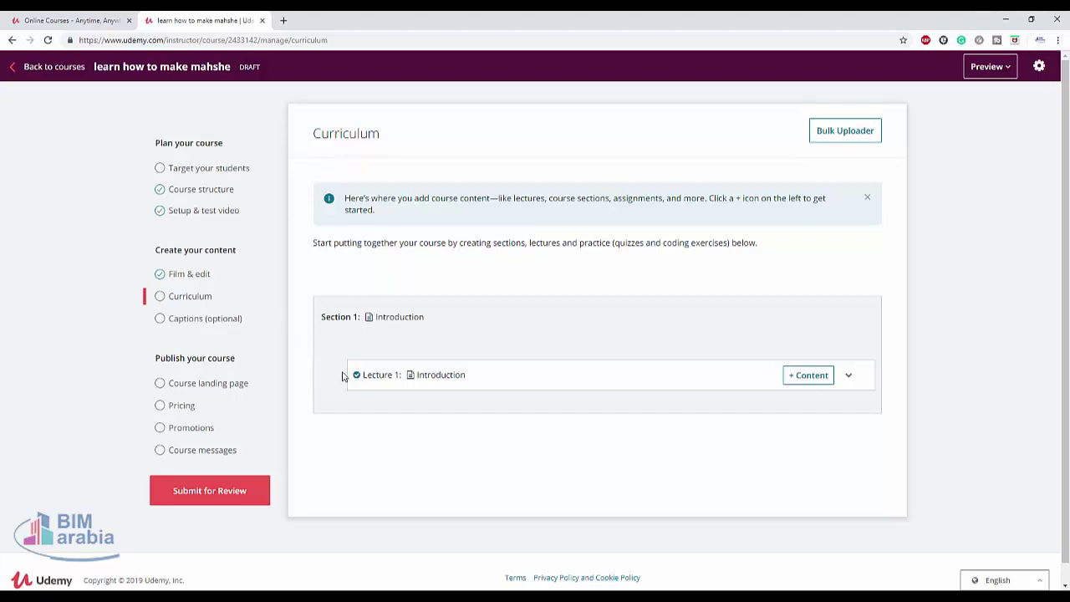
{"action": "left_click", "coordinate": [808, 375]}
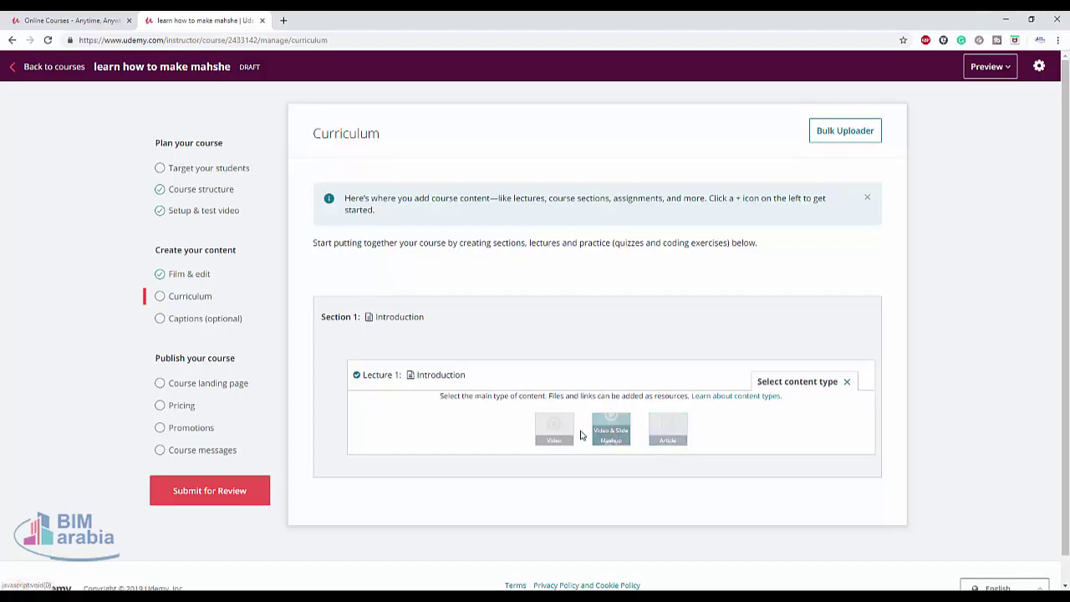
{"action": "left_click", "coordinate": [554, 428]}
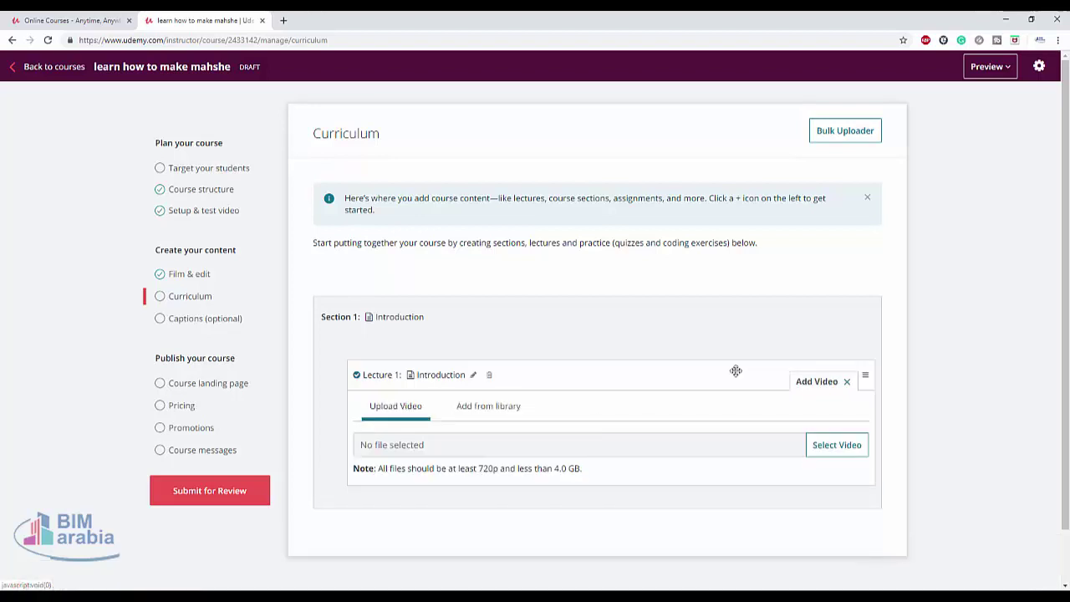
{"action": "left_click", "coordinate": [866, 447]}
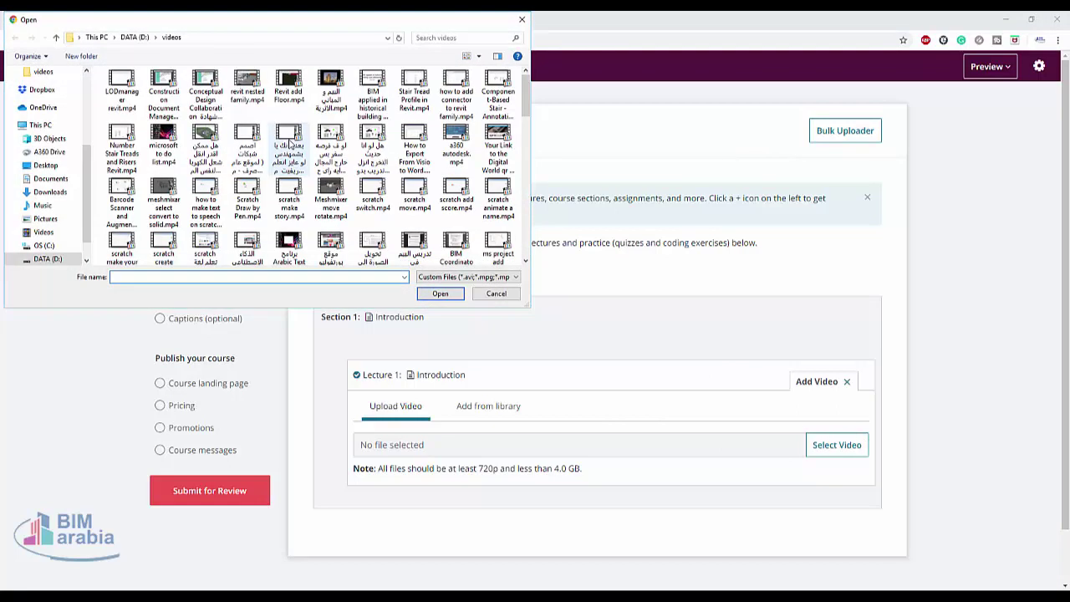
{"action": "double_click", "coordinate": [122, 84]}
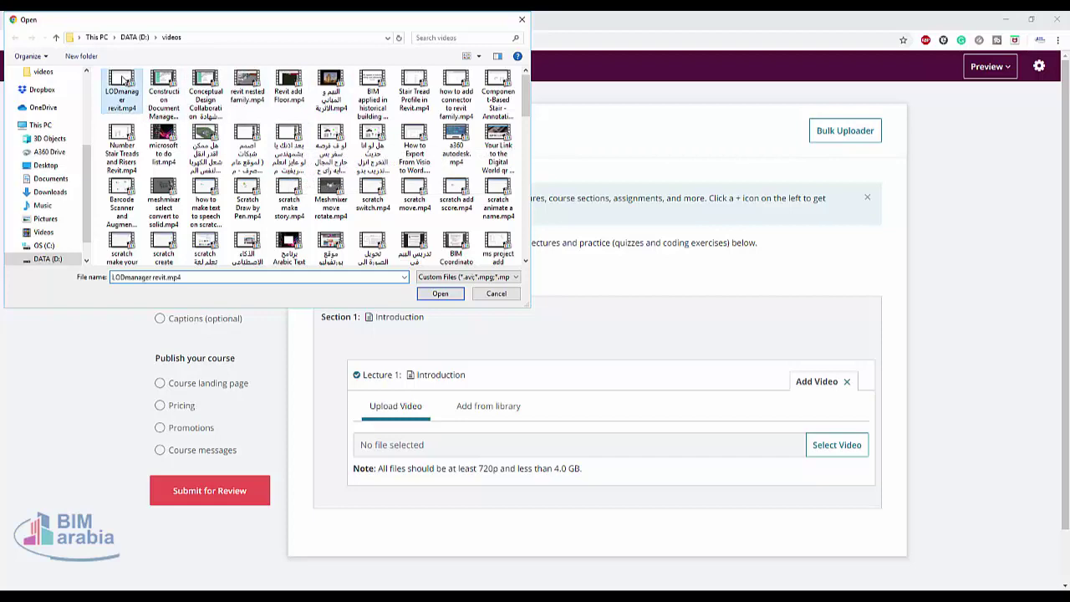
Step: Open the Introduction lecture's description editor and look at its options for adding resources
{"action": "scroll", "coordinate": [642, 368], "scroll_direction": "down", "scroll_amount": 1}
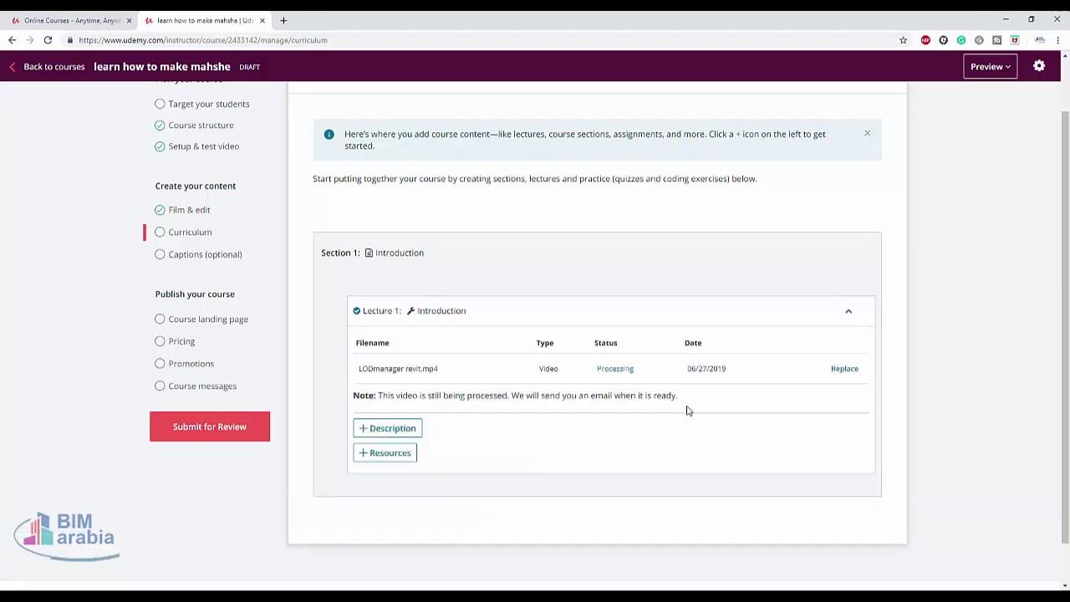
{"action": "scroll", "coordinate": [580, 460], "scroll_direction": "down", "scroll_amount": 1}
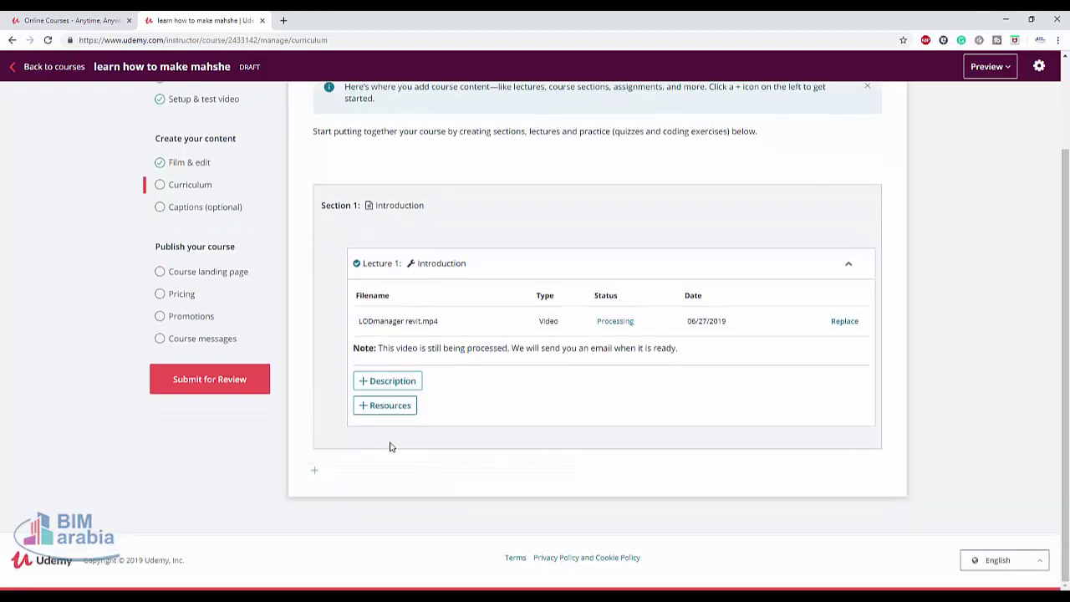
{"action": "left_click", "coordinate": [416, 381]}
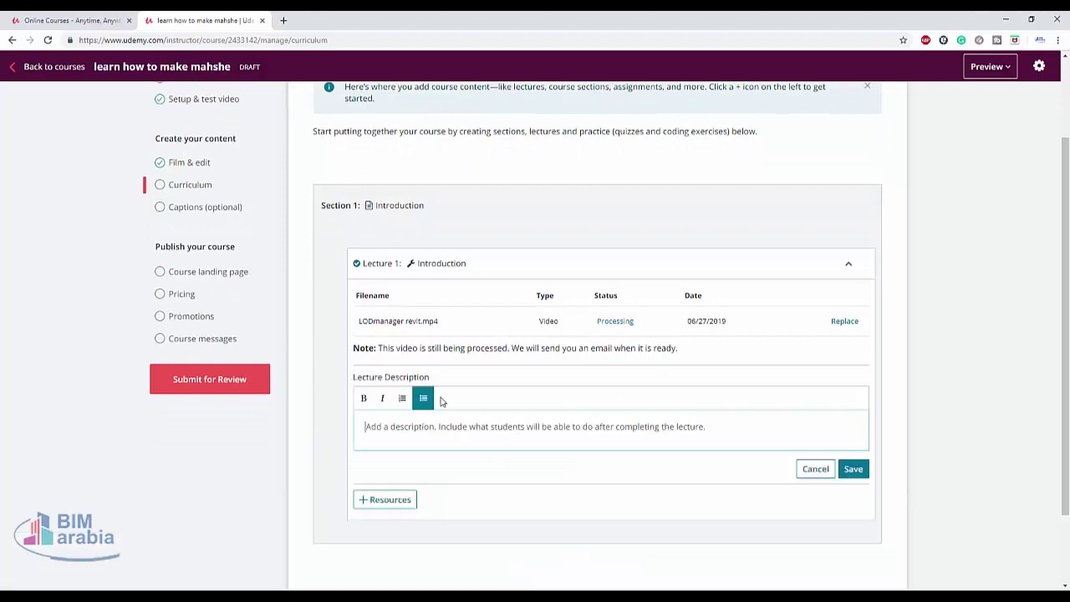
{"action": "left_click", "coordinate": [404, 501]}
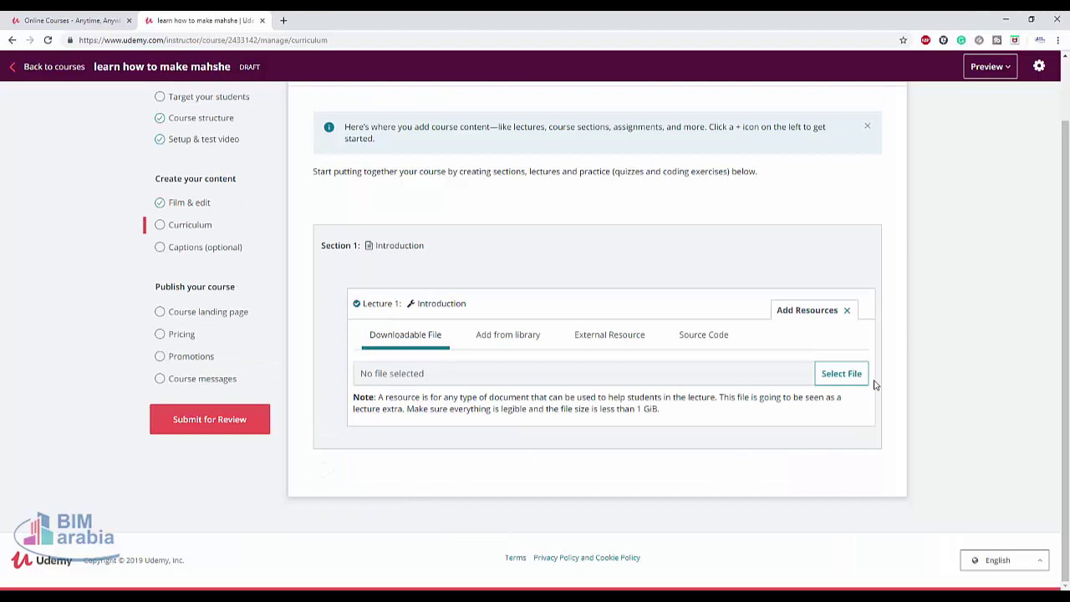
Step: Open the Bulk Uploader and look through the Dropbox, Google Drive and Box upload sources
{"action": "scroll", "coordinate": [799, 427], "scroll_direction": "up", "scroll_amount": 2}
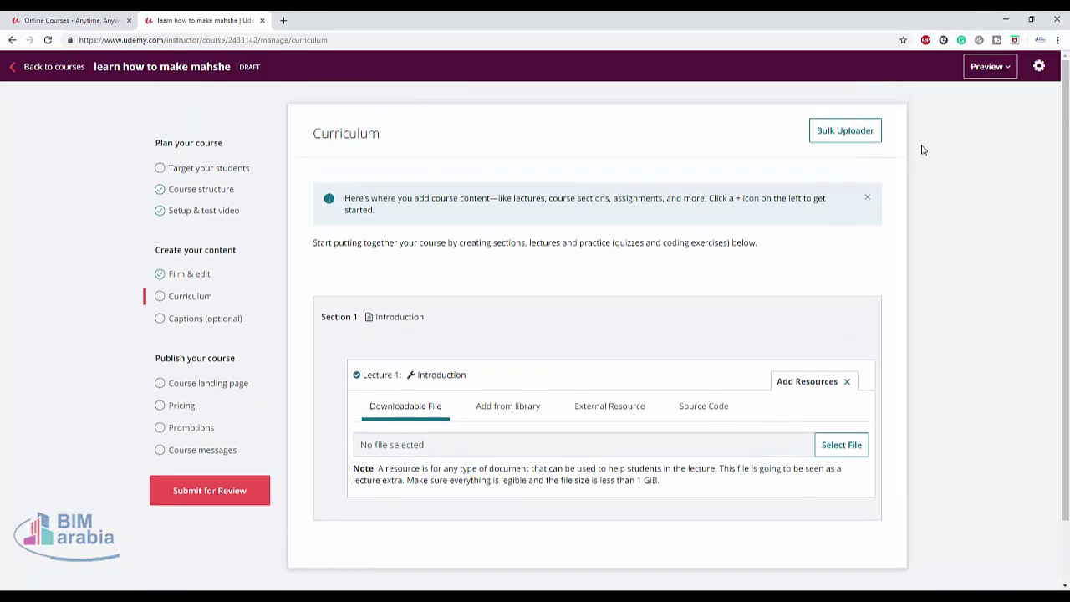
{"action": "left_click", "coordinate": [844, 129]}
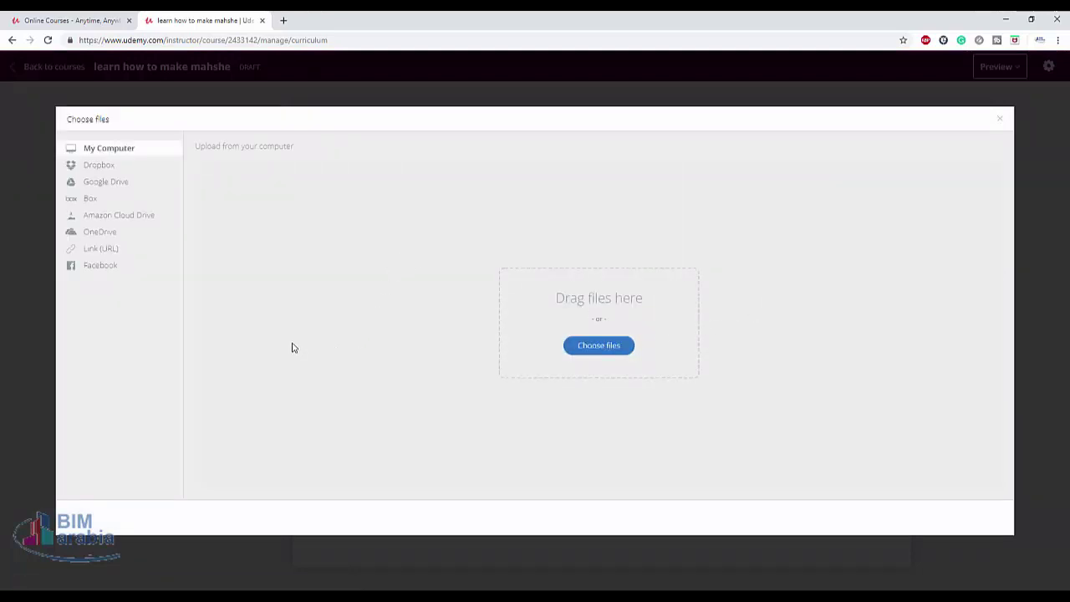
{"action": "left_click", "coordinate": [98, 167]}
{"action": "left_click", "coordinate": [98, 183]}
{"action": "left_click", "coordinate": [117, 199]}
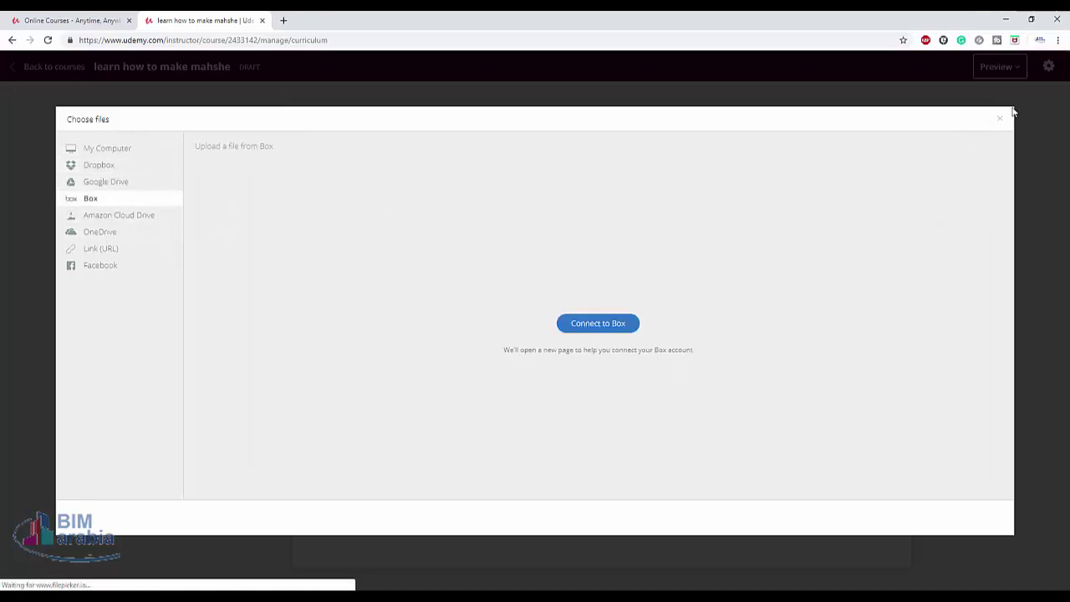
Step: Close the file picker, look over the lecture's resource options in the curriculum, and open the captions page
{"action": "left_click", "coordinate": [999, 119]}
{"action": "scroll", "coordinate": [990, 317], "scroll_direction": "down", "scroll_amount": 2}
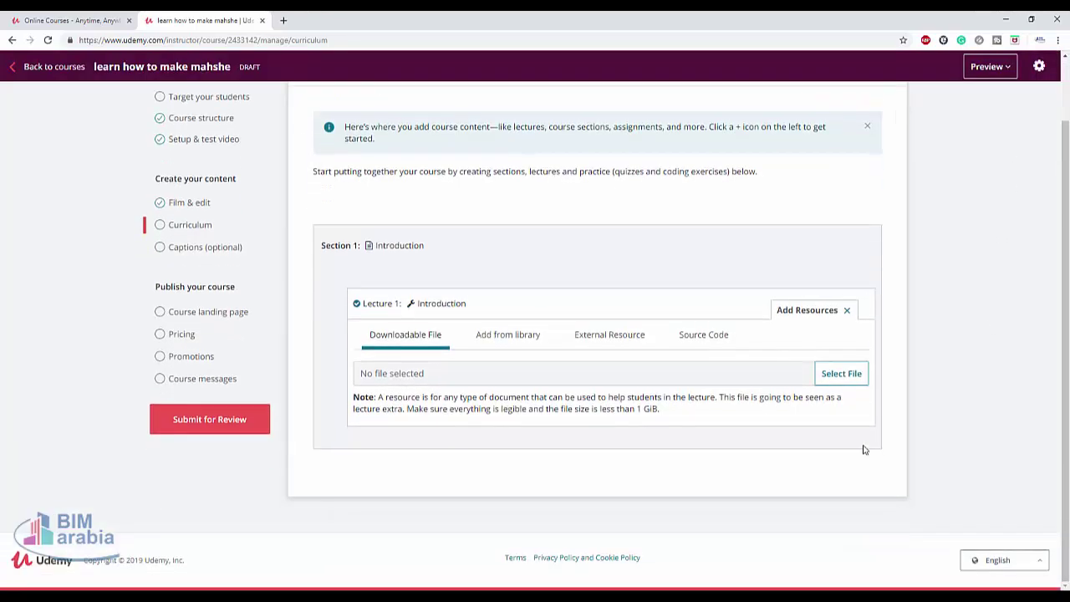
{"action": "scroll", "coordinate": [402, 428], "scroll_direction": "up", "scroll_amount": 2}
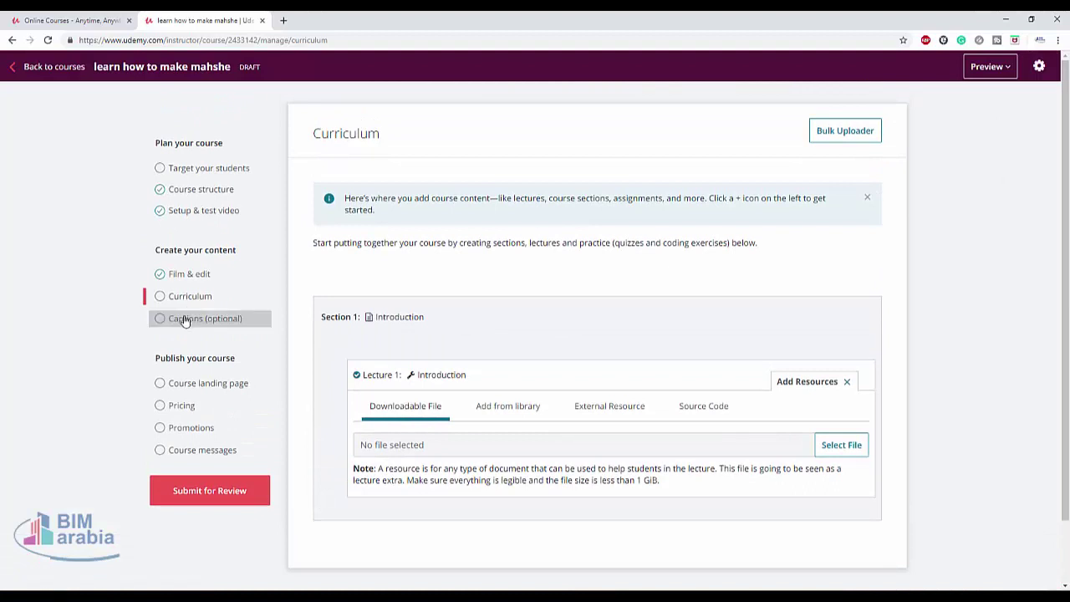
{"action": "left_click", "coordinate": [173, 319]}
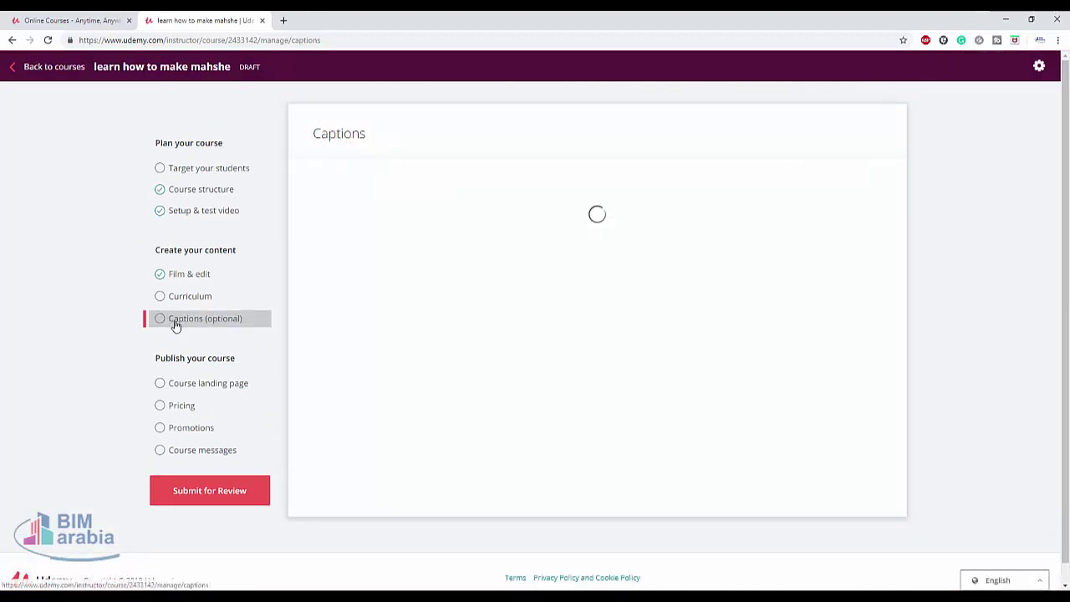
Step: On the course landing page, copy the course title "learn how to make mahshe" into the course subtitle
{"action": "left_click", "coordinate": [188, 389]}
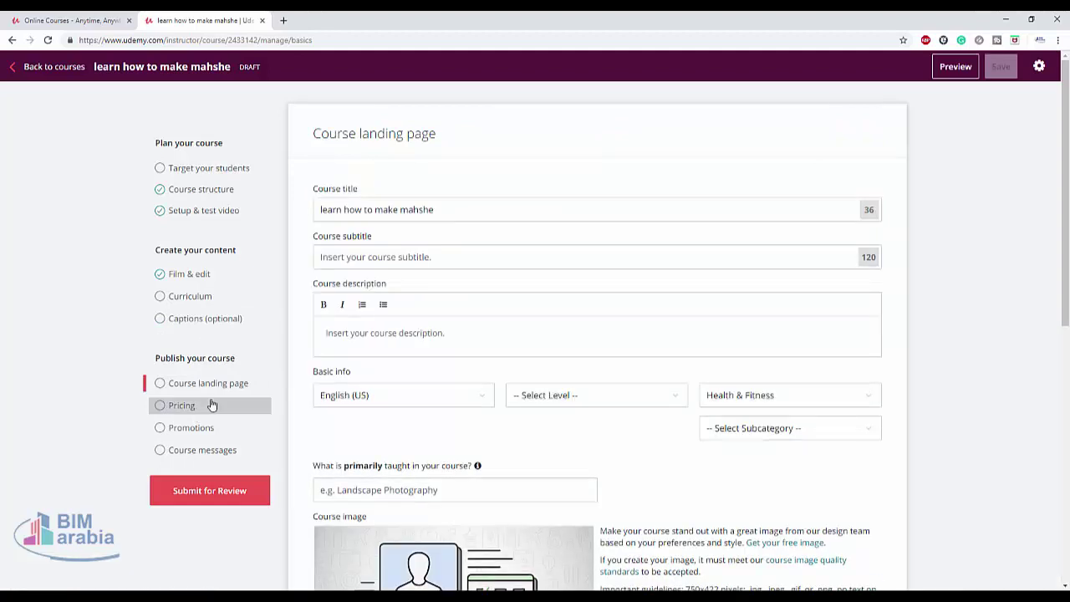
{"action": "left_click", "coordinate": [375, 207]}
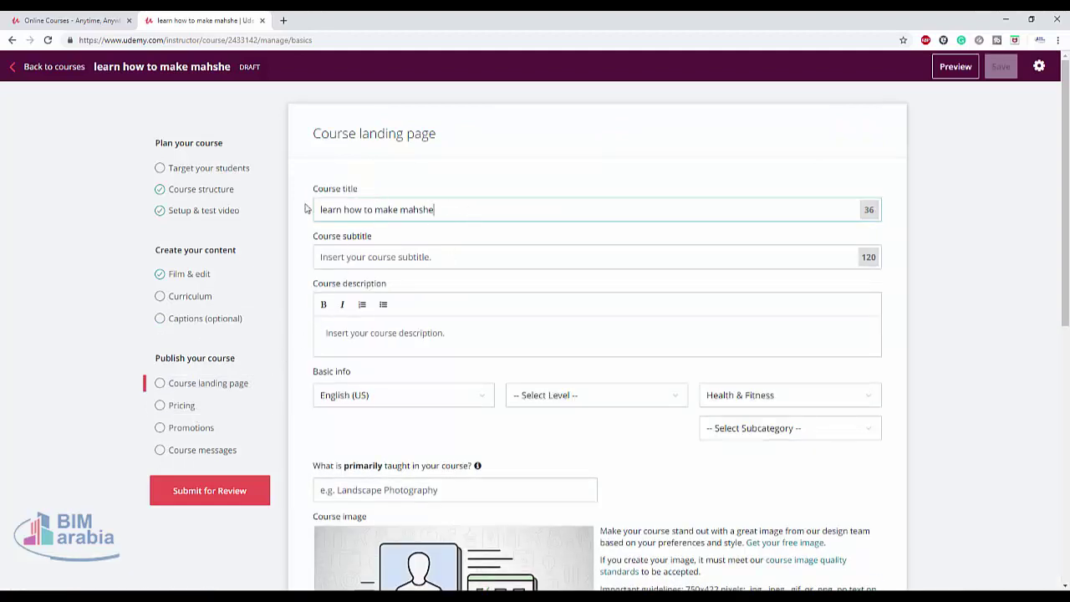
{"action": "left_click_drag", "start_coordinate": [306, 208], "coordinate": [376, 247]}
{"action": "key", "text": "ctrl+c"}
{"action": "left_click", "coordinate": [381, 255]}
{"action": "key", "text": "ctrl+v"}
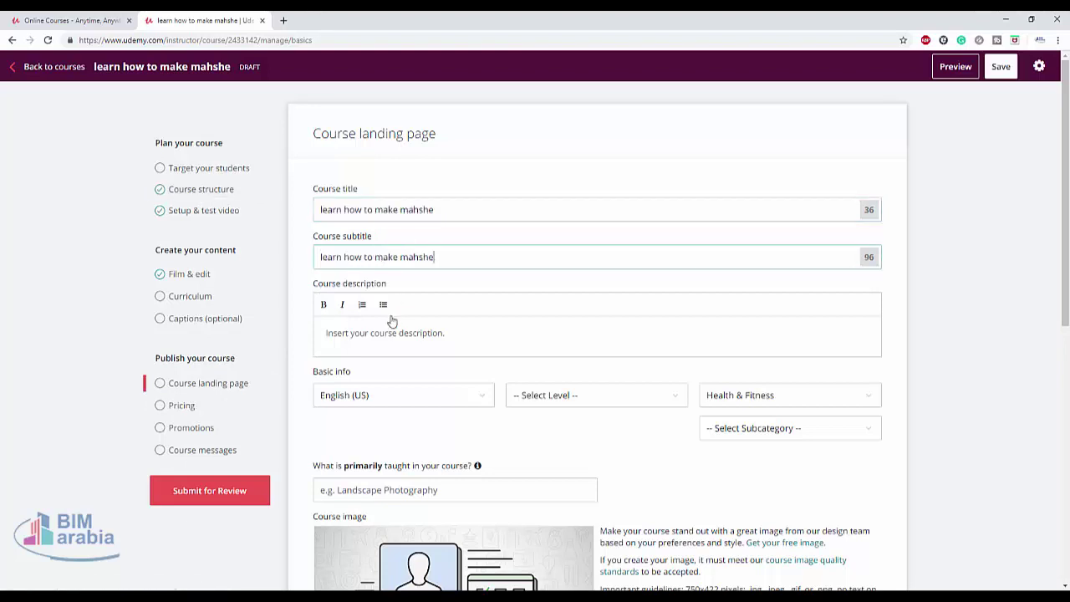
Step: Set the course language to Arabic (العربية) in the landing page's basic info
{"action": "left_click", "coordinate": [471, 405]}
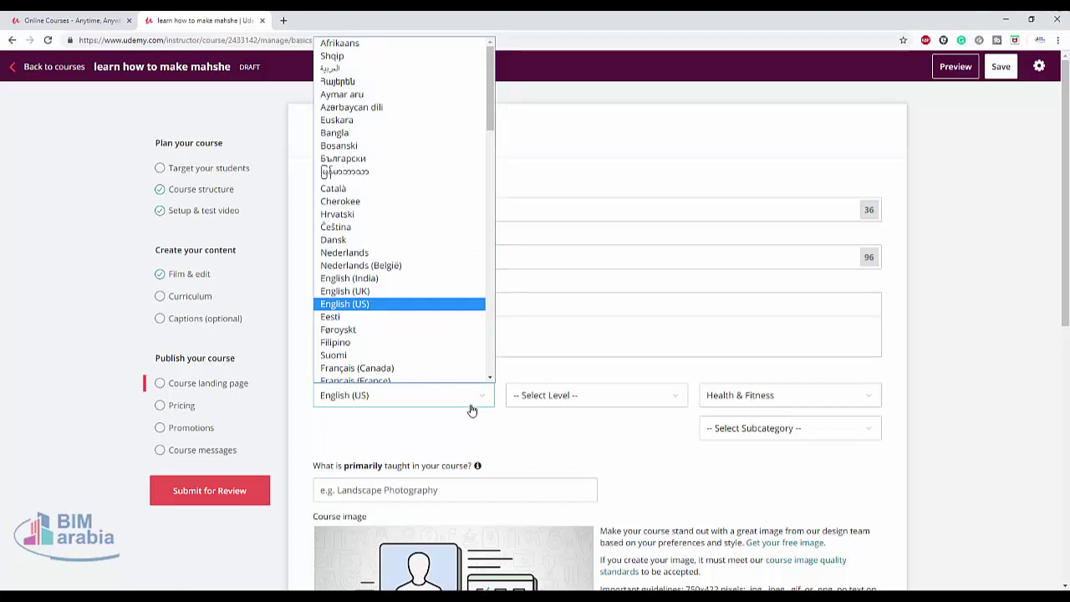
{"action": "key", "text": "a"}
{"action": "key", "text": "a"}
{"action": "key", "text": "a"}
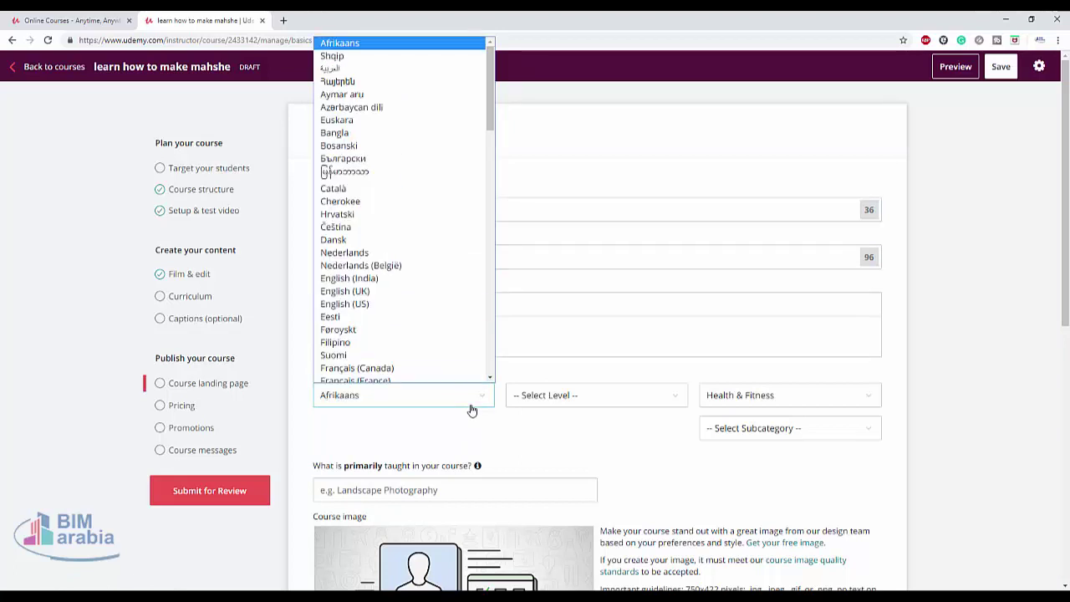
{"action": "key", "text": "a"}
{"action": "left_click", "coordinate": [392, 65]}
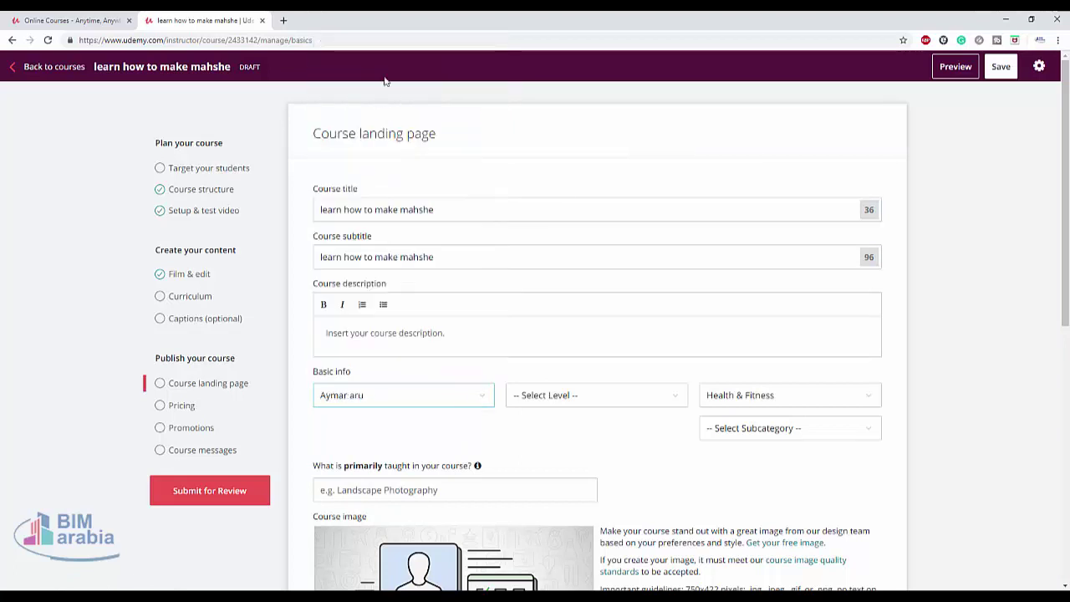
Step: Set the course level to All Levels and choose the Fitness subcategory under Health & Fitness
{"action": "left_click", "coordinate": [540, 395]}
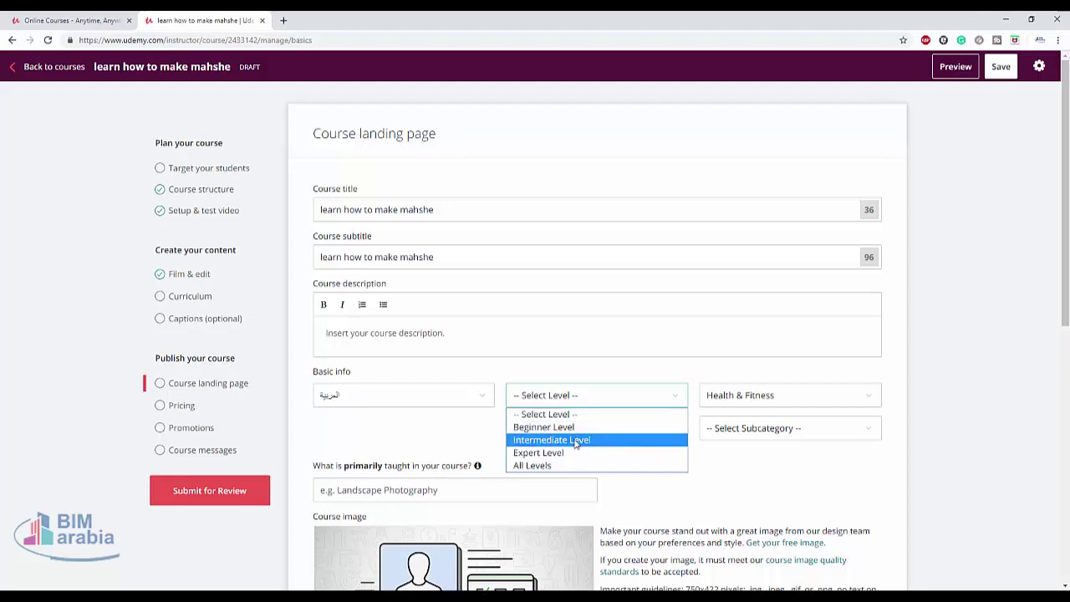
{"action": "left_click", "coordinate": [535, 465]}
{"action": "left_click", "coordinate": [818, 404]}
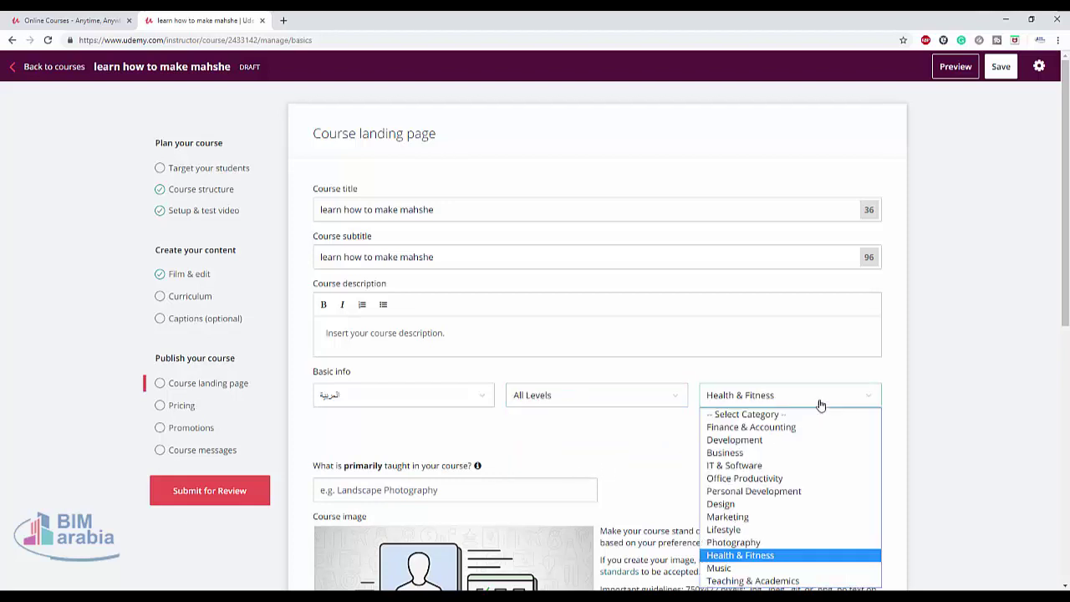
{"action": "left_click", "coordinate": [820, 405]}
{"action": "left_click", "coordinate": [865, 433]}
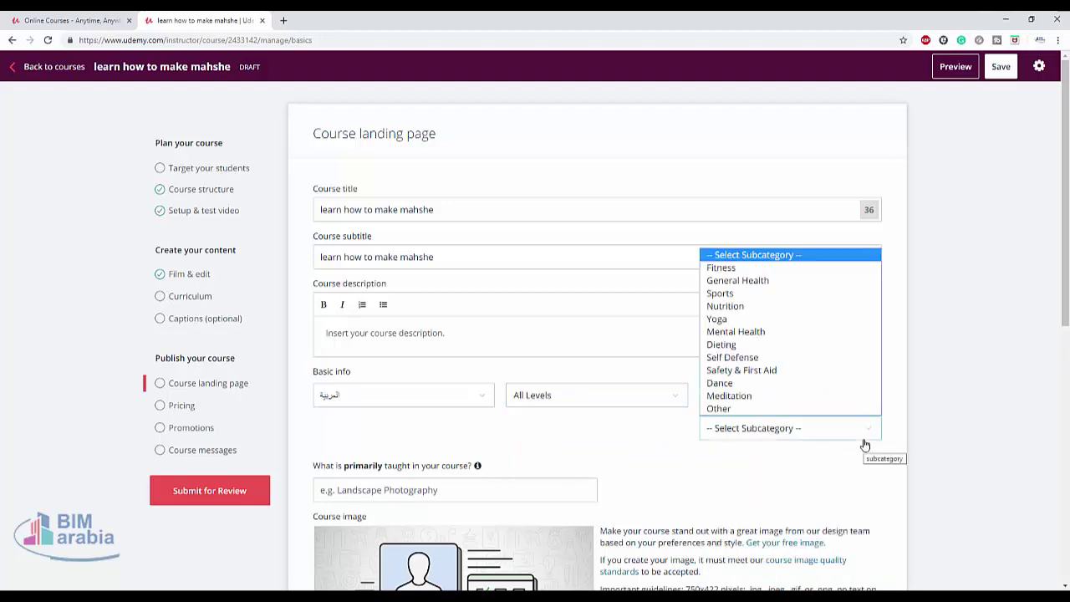
{"action": "left_click", "coordinate": [723, 268]}
Step: Review the course image, promotional video and instructor profile sections, and save the course landing page
{"action": "scroll", "coordinate": [351, 359], "scroll_direction": "down", "scroll_amount": 3}
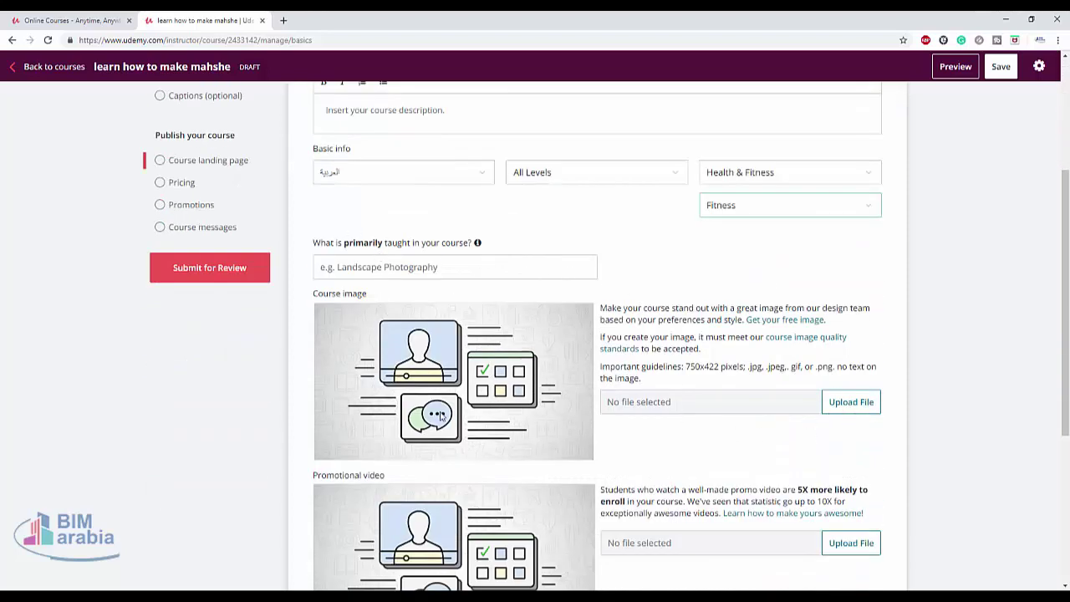
{"action": "scroll", "coordinate": [420, 380], "scroll_direction": "down", "scroll_amount": 3}
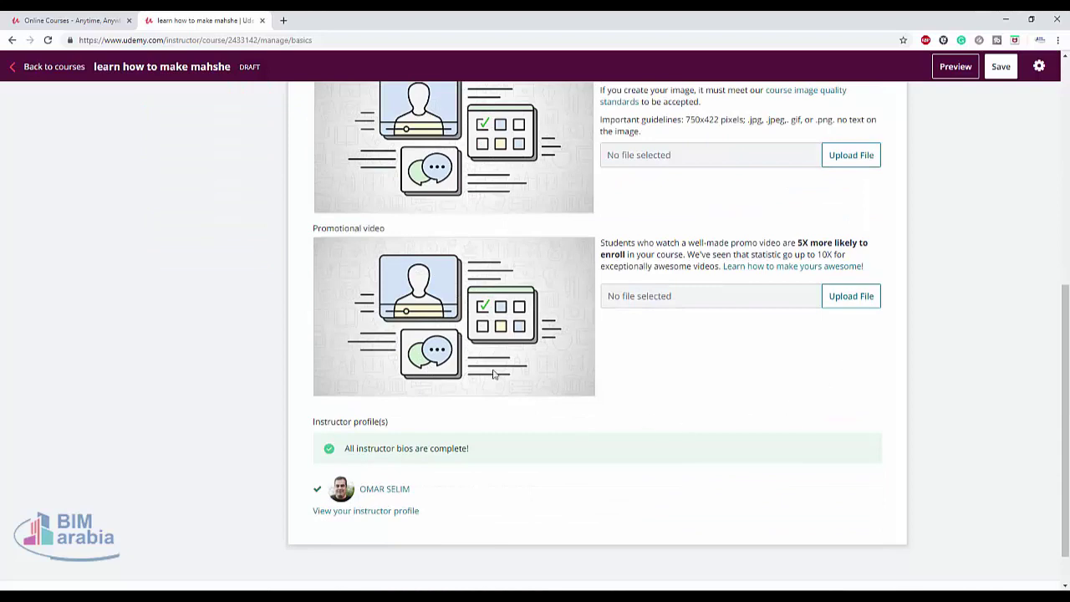
{"action": "scroll", "coordinate": [597, 387], "scroll_direction": "up", "scroll_amount": 2}
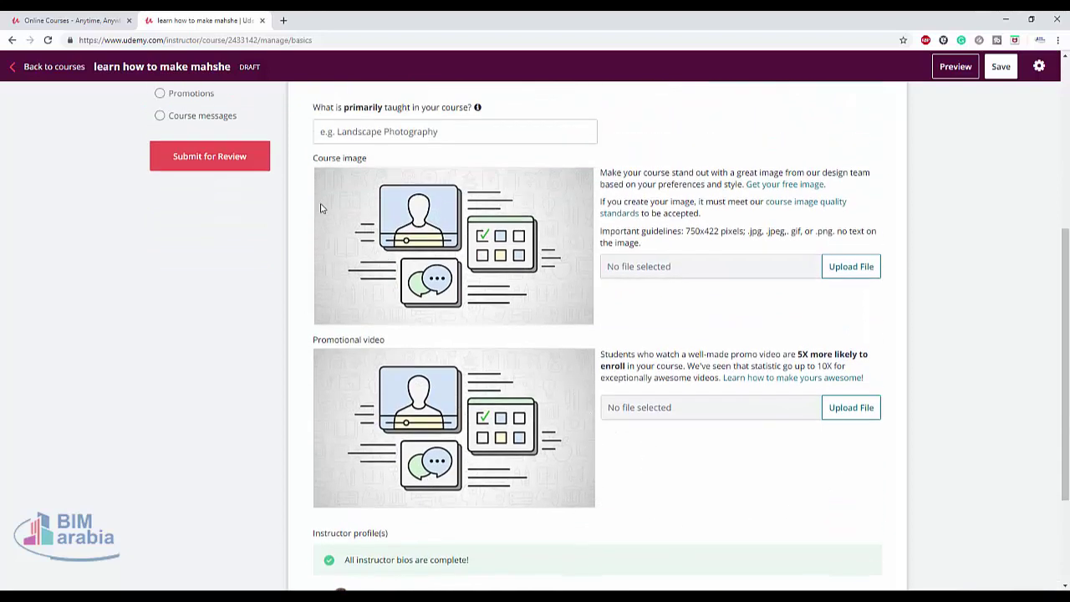
{"action": "scroll", "coordinate": [912, 259], "scroll_direction": "up", "scroll_amount": 4}
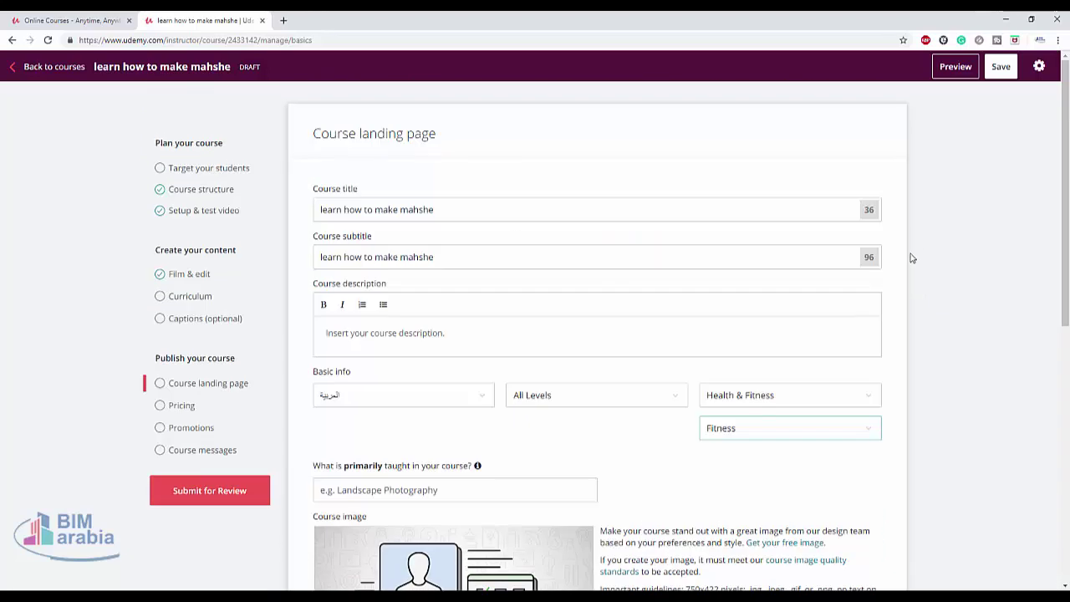
{"action": "left_click", "coordinate": [1000, 66]}
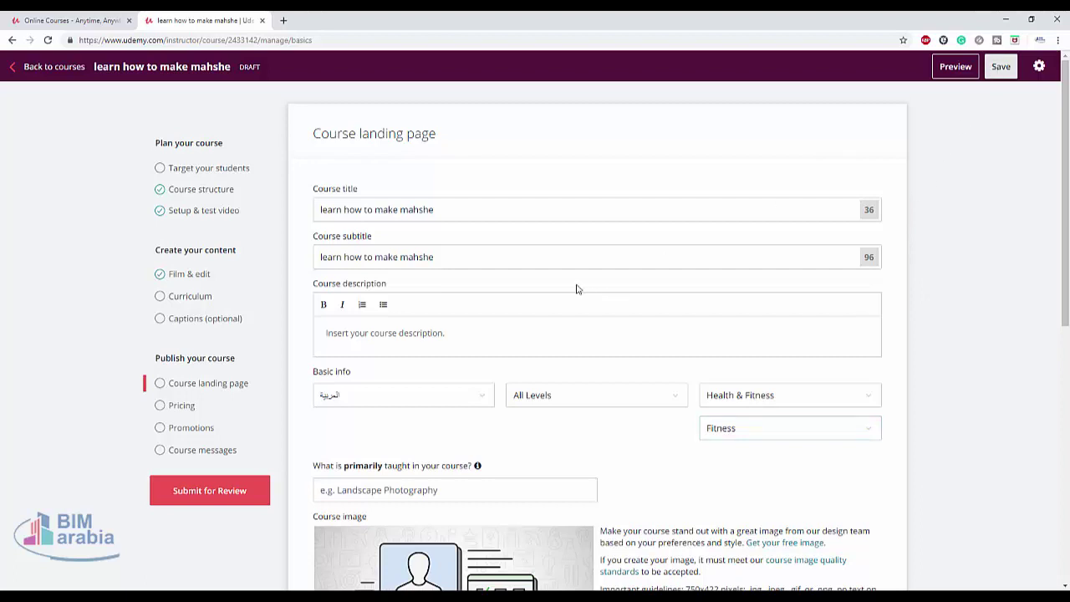
Step: Set the course price tier to $29.99 (tier 3) in USD and save the pricing
{"action": "left_click", "coordinate": [199, 412]}
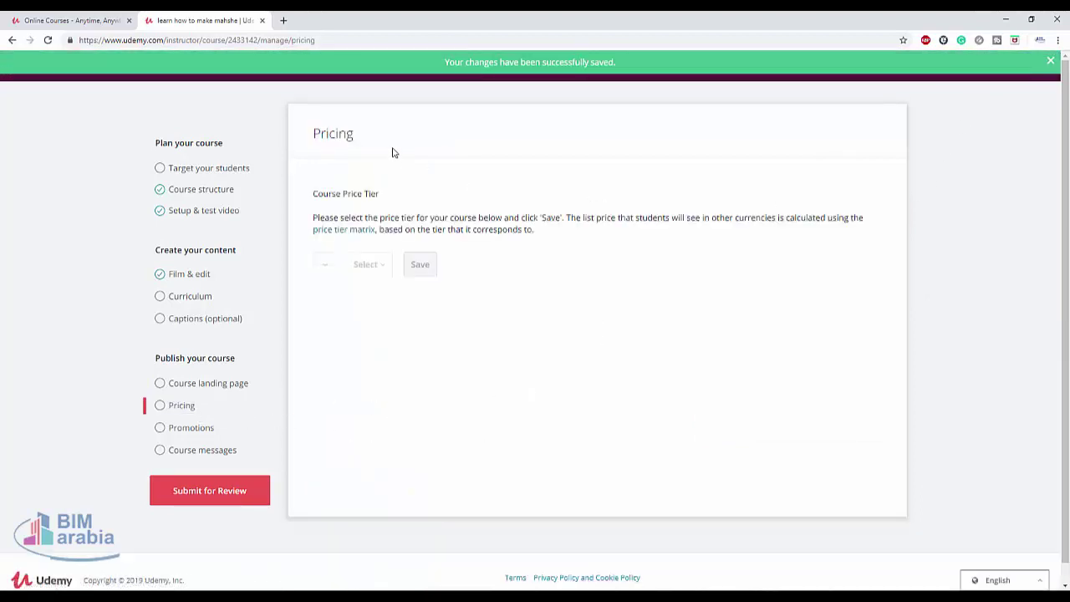
{"action": "left_click", "coordinate": [395, 266]}
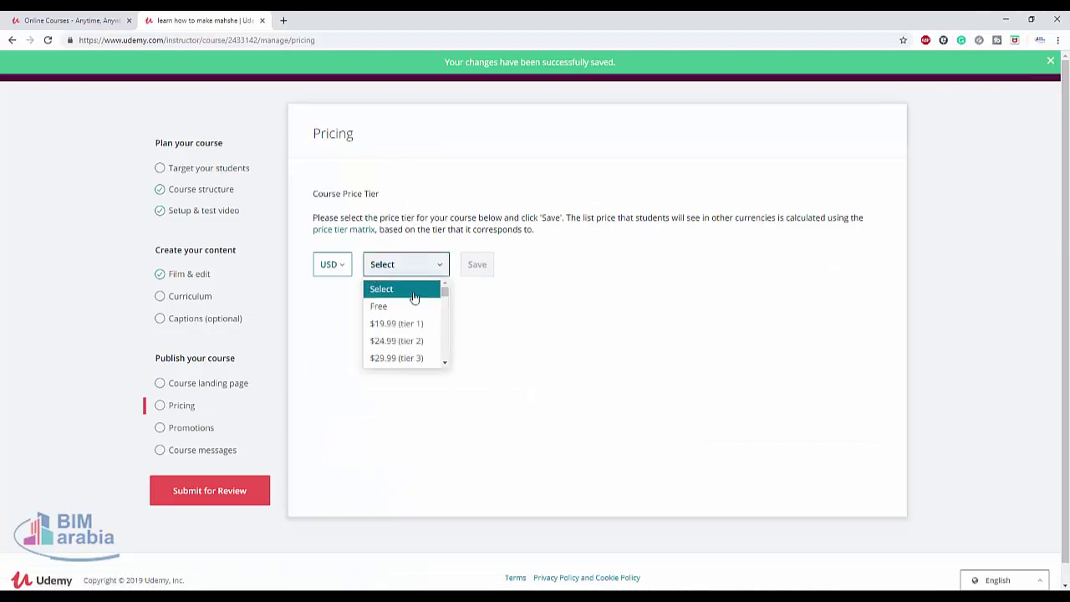
{"action": "left_click", "coordinate": [413, 359]}
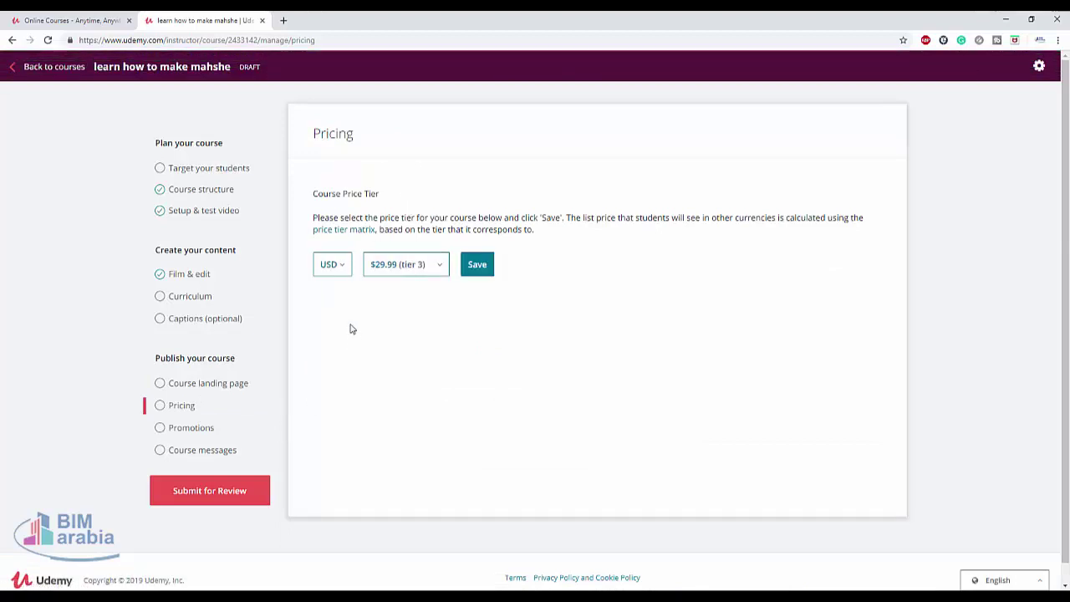
{"action": "left_click", "coordinate": [484, 269]}
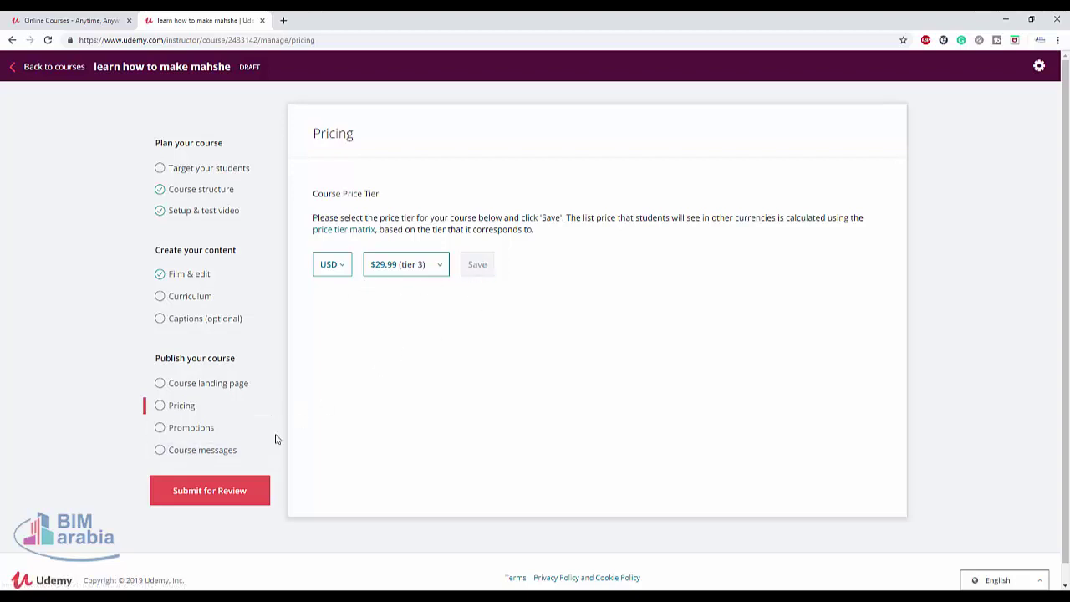
Step: Open a new coupon form on the promotions page and look at its code, type, quantity and deadline fields
{"action": "left_click", "coordinate": [213, 434]}
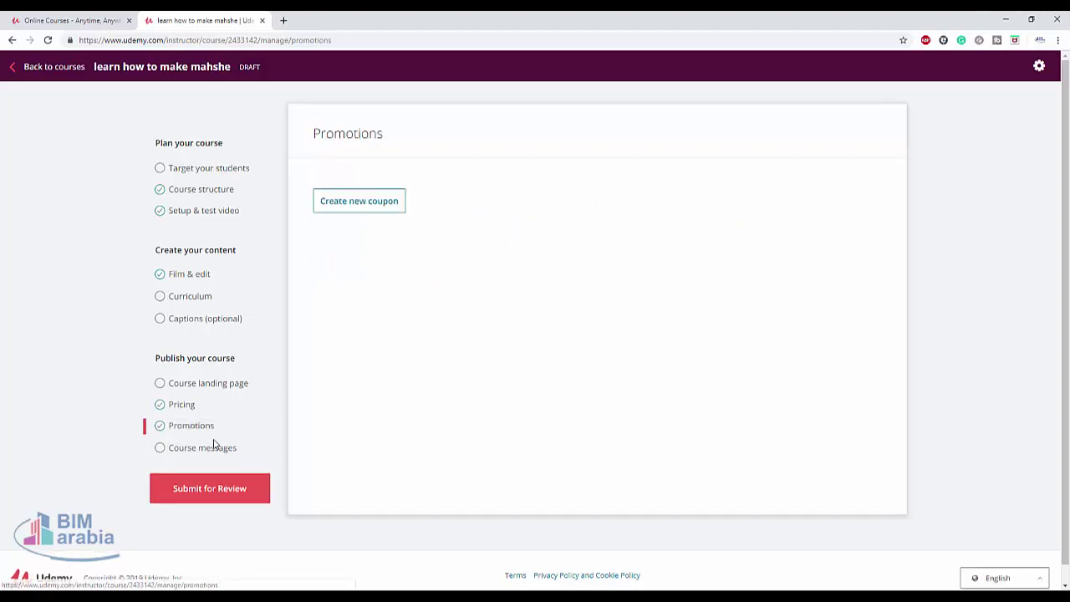
{"action": "left_click", "coordinate": [393, 213]}
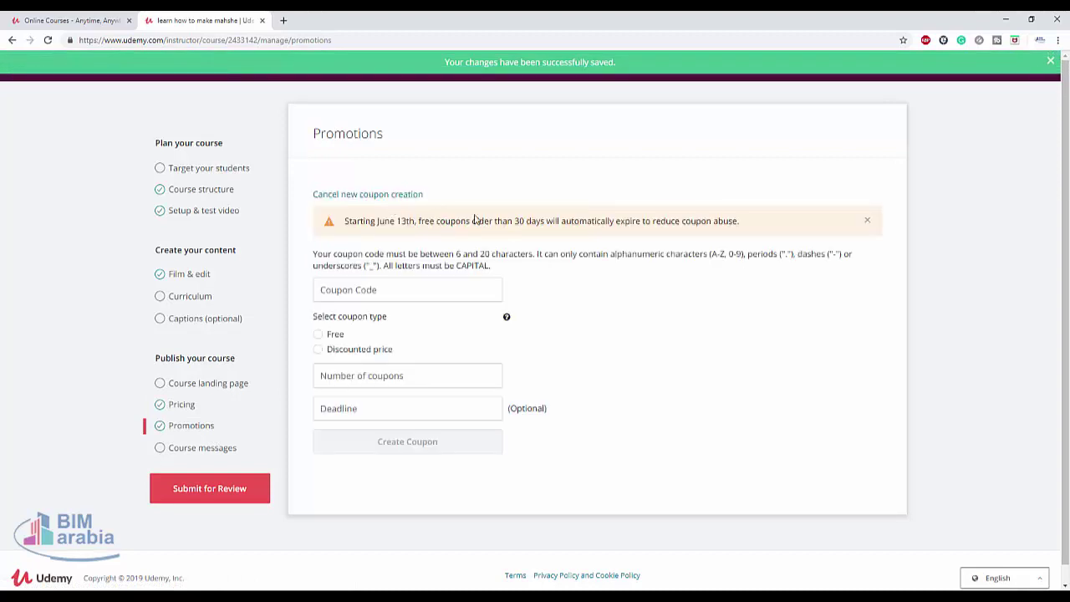
{"action": "left_click", "coordinate": [424, 294]}
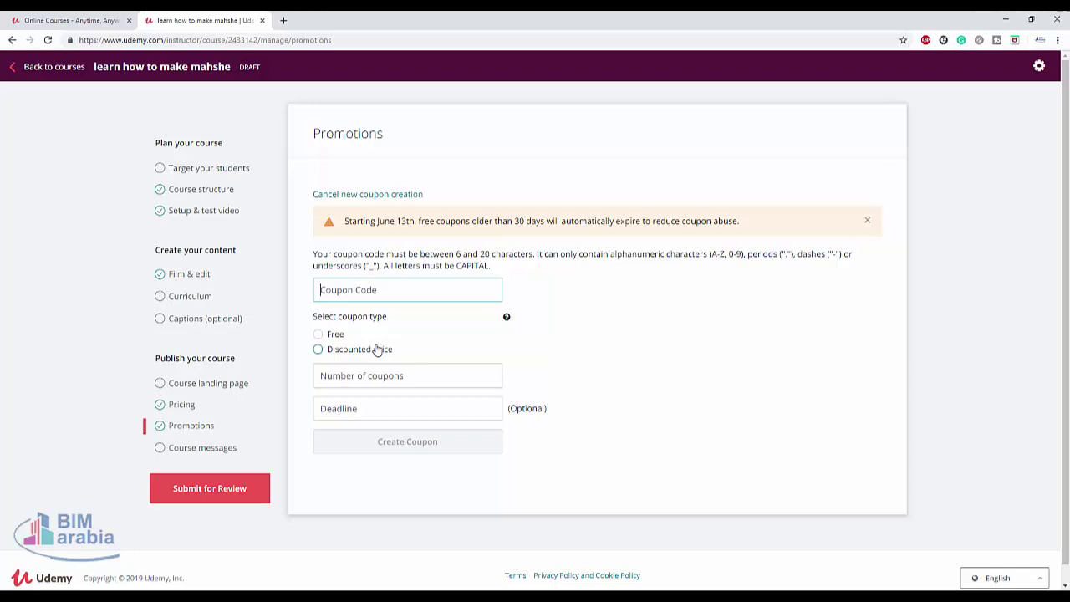
Step: Open the course messages page and look at the welcome and congratulations message fields
{"action": "left_click", "coordinate": [239, 449]}
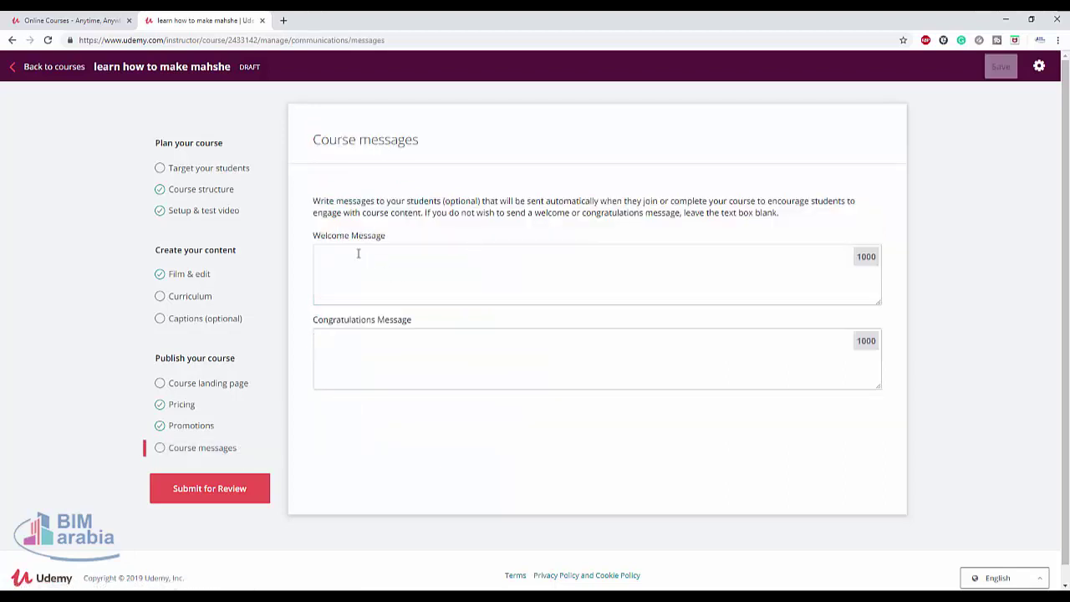
{"action": "left_click", "coordinate": [375, 362]}
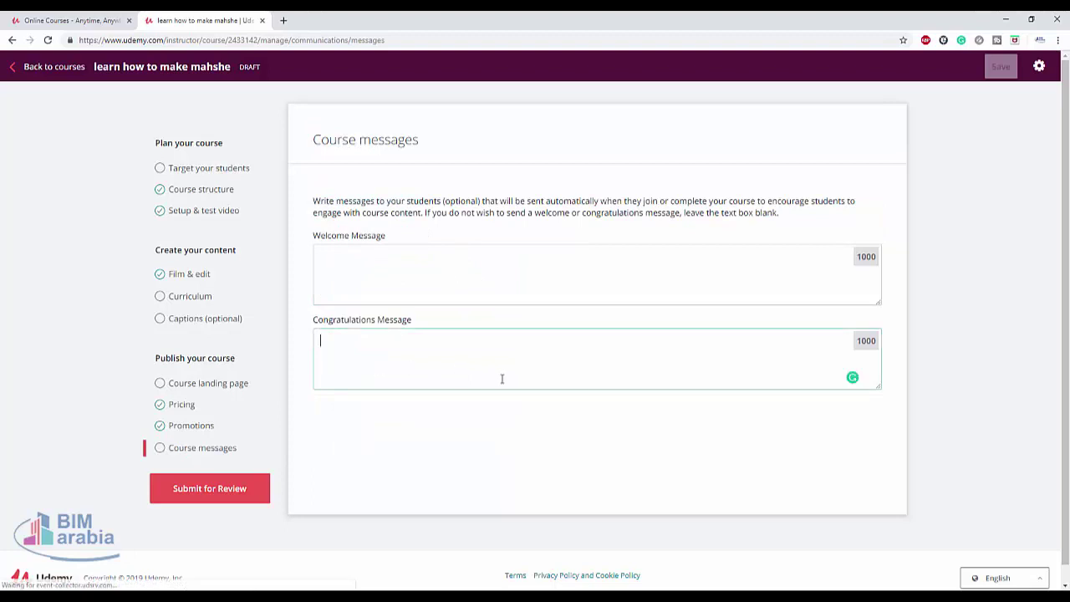